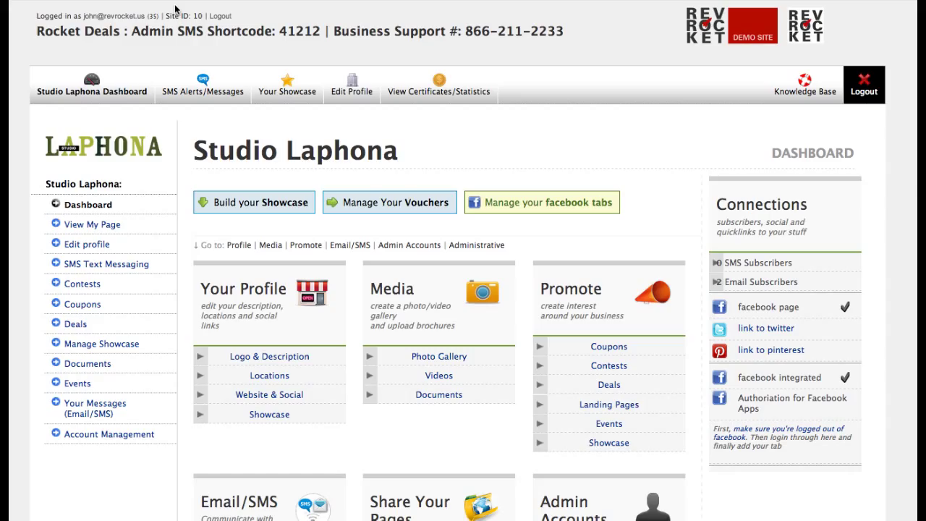
# Start a new sweepstakes titled 'Win a new design for your website'
pyautogui.click(76, 288)
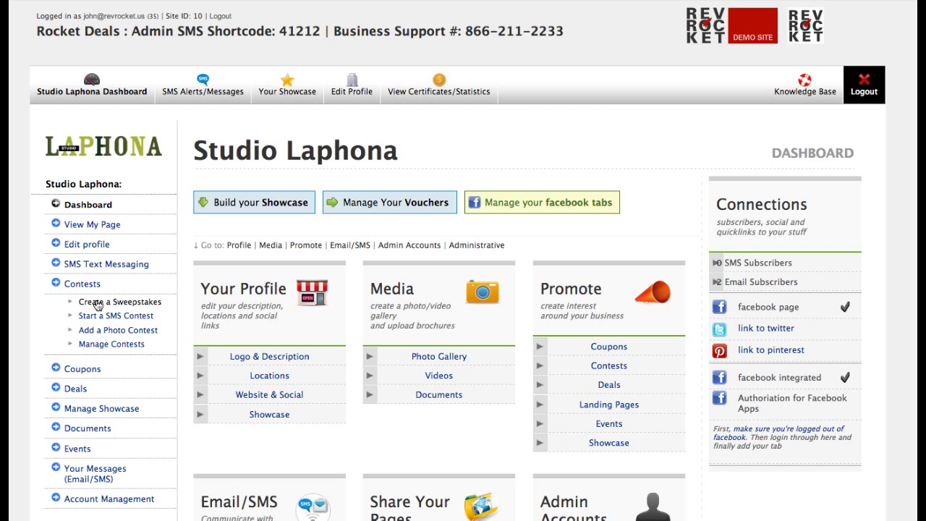
pyautogui.click(98, 303)
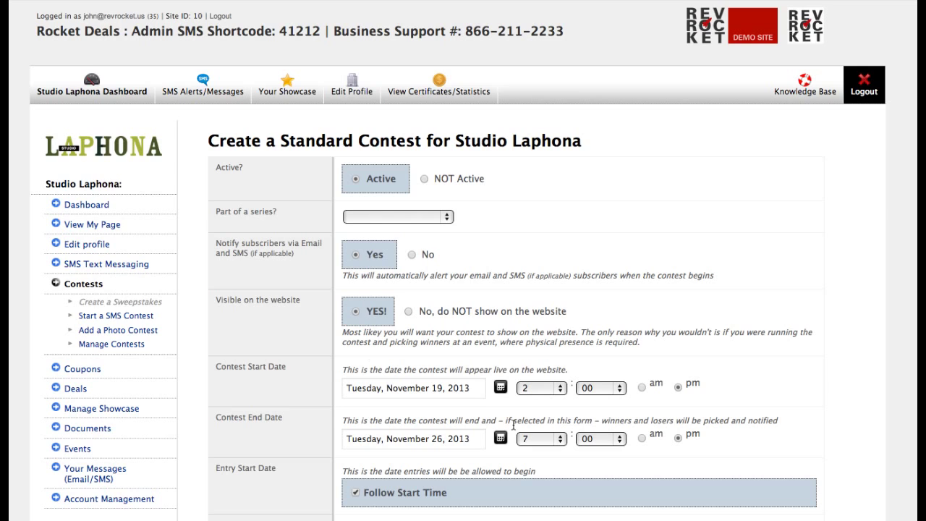
pyautogui.scroll(-6, 514, 427)
pyautogui.click(414, 146)
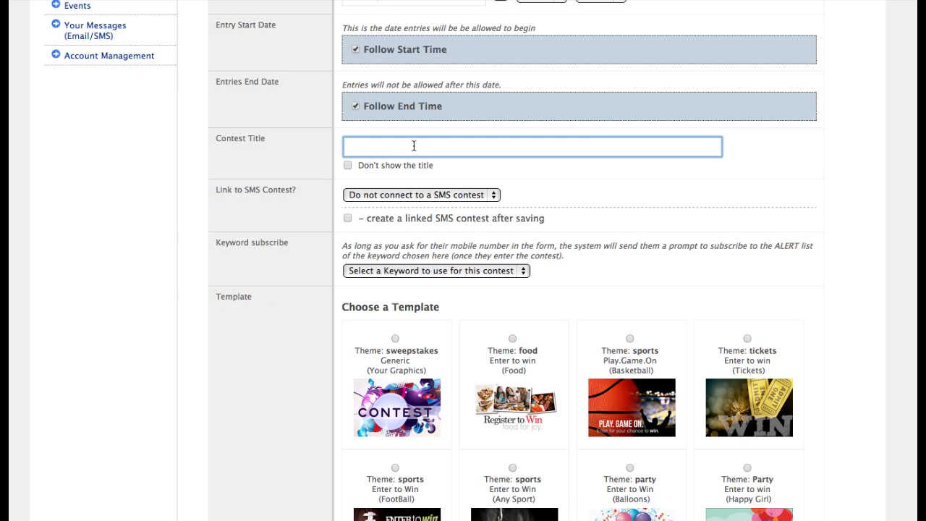
pyautogui.write('Win')
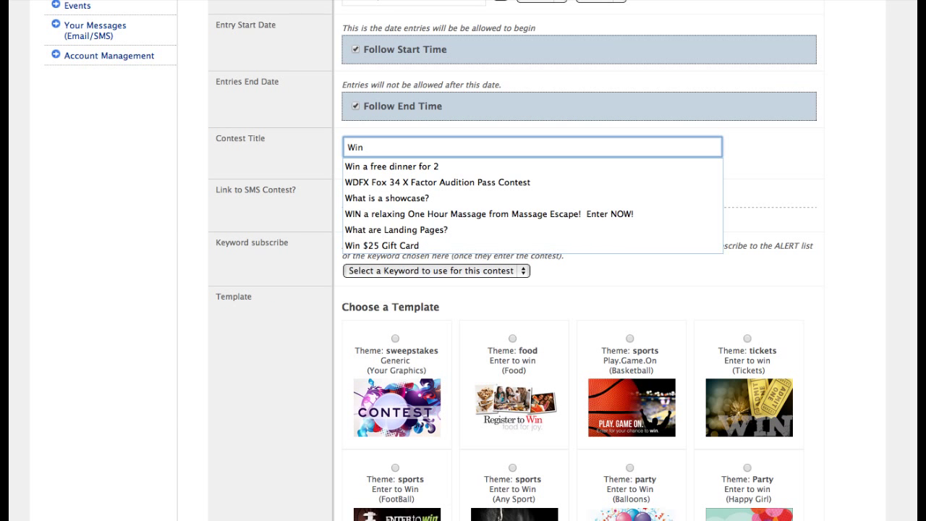
pyautogui.write(' a new re')
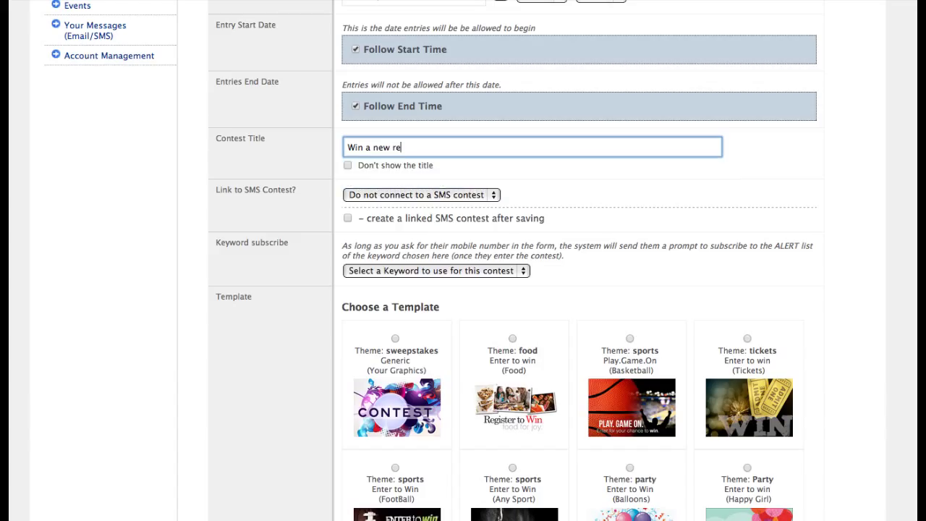
pyautogui.press('BackSpace')
pyautogui.press('BackSpace')
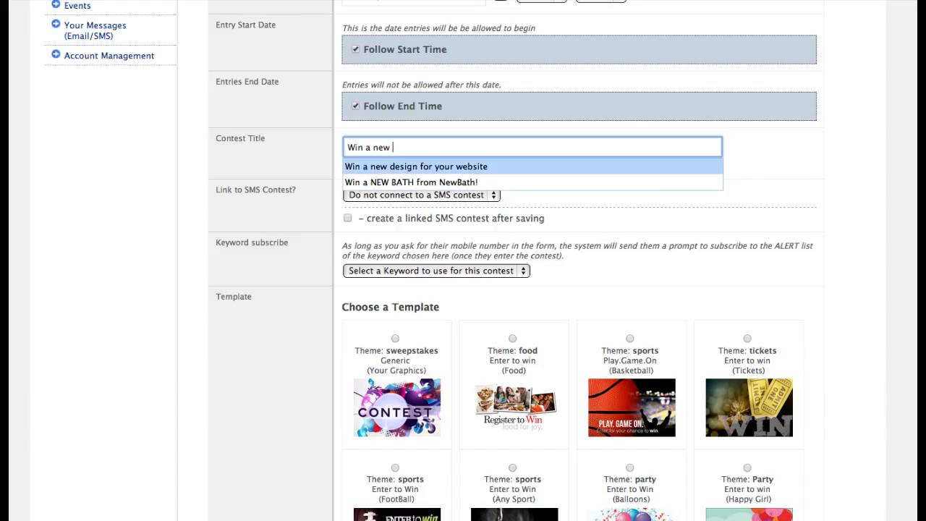
pyautogui.press('Tab')
pyautogui.click(405, 150)
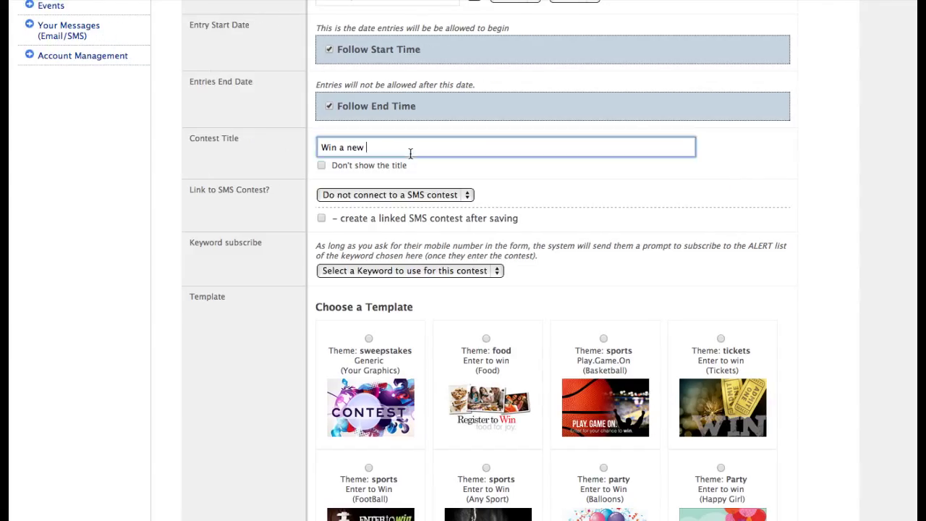
pyautogui.write('de')
pyautogui.press('Tab')
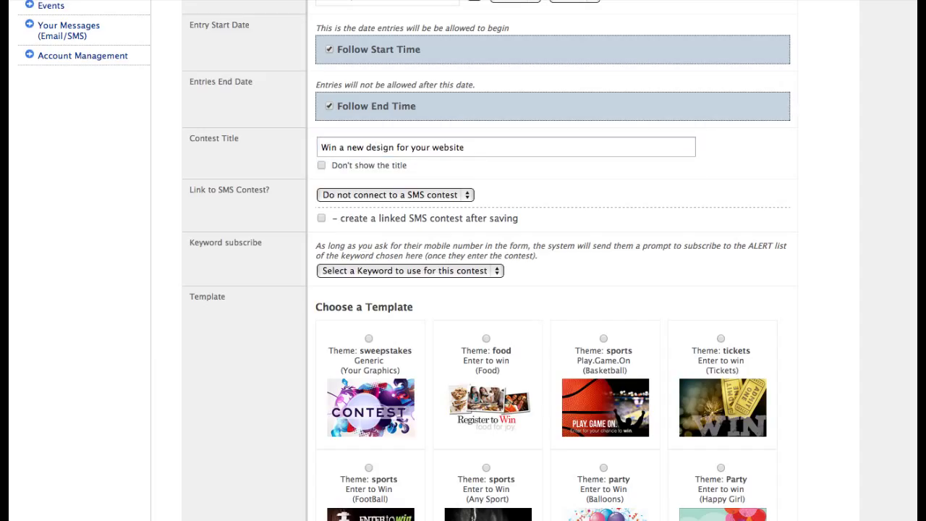
# Have a linked SMS contest created on save and subscribe entrants to Webdesign Alerts
pyautogui.click(402, 196)
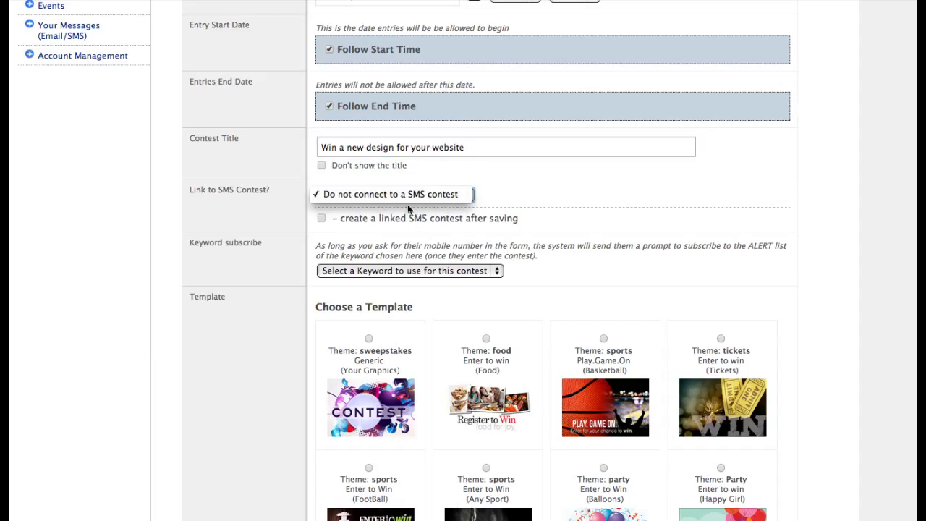
pyautogui.click(525, 205)
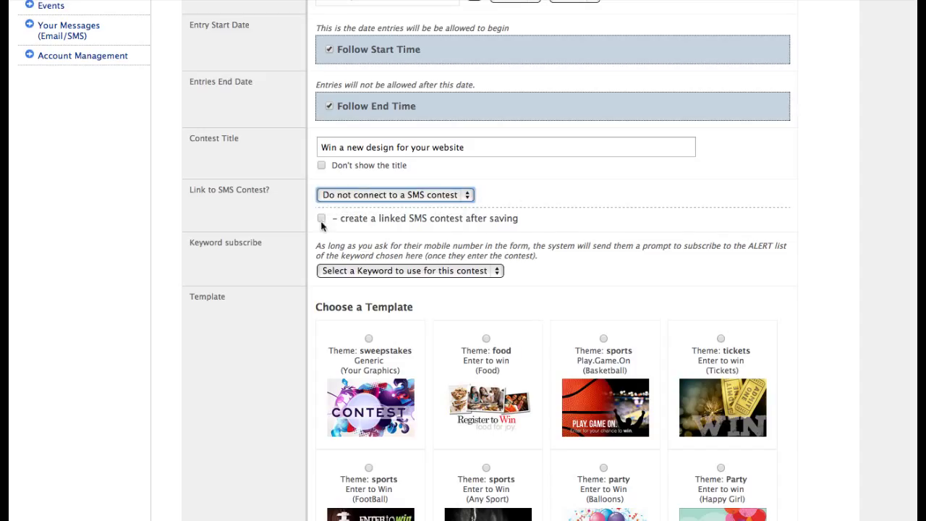
pyautogui.click(368, 220)
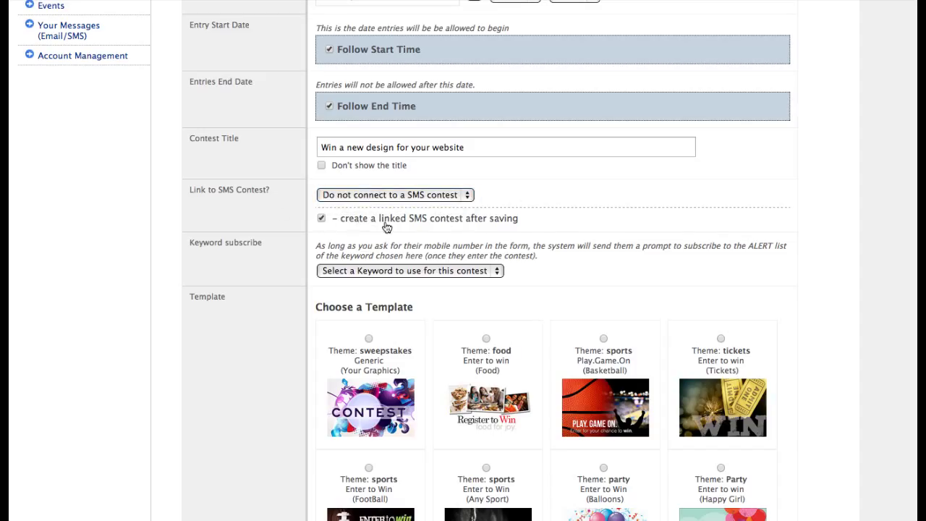
pyautogui.click(388, 272)
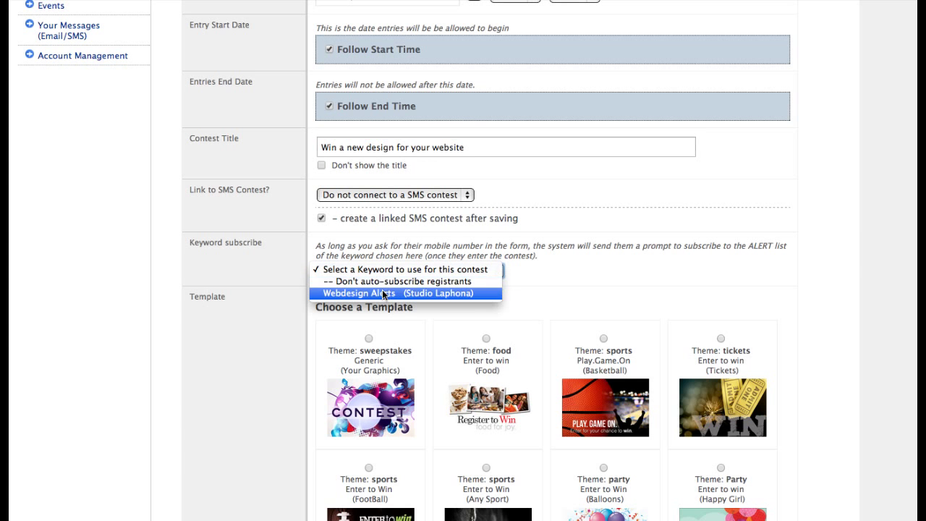
pyautogui.click(383, 293)
# Choose the Generic template and set the main contest image from the Desktop
pyautogui.click(361, 368)
pyautogui.scroll(-10, 363, 369)
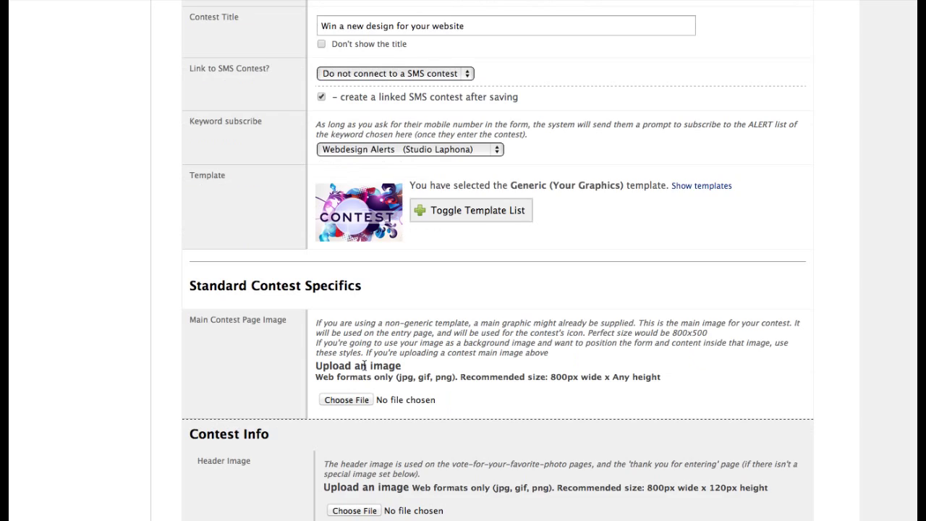
pyautogui.scroll(-3, 365, 369)
pyautogui.scroll(5, 352, 271)
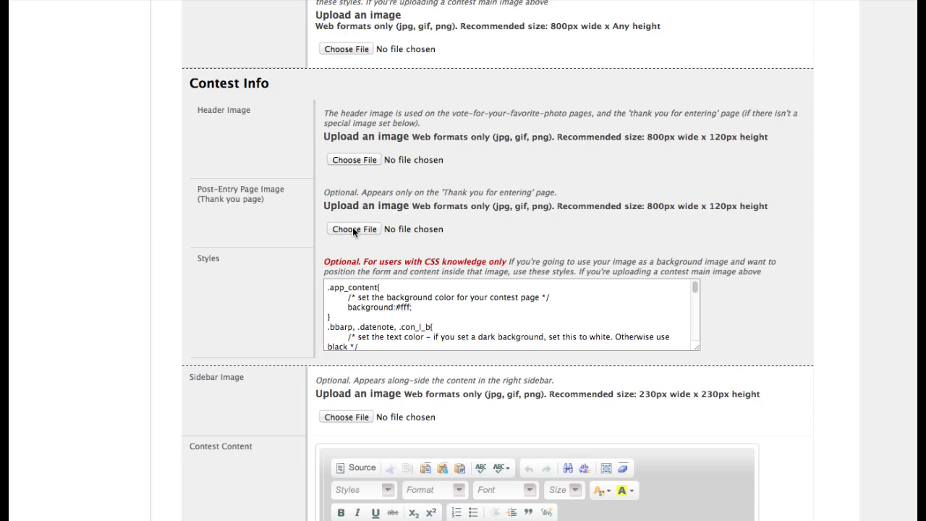
pyautogui.click(354, 94)
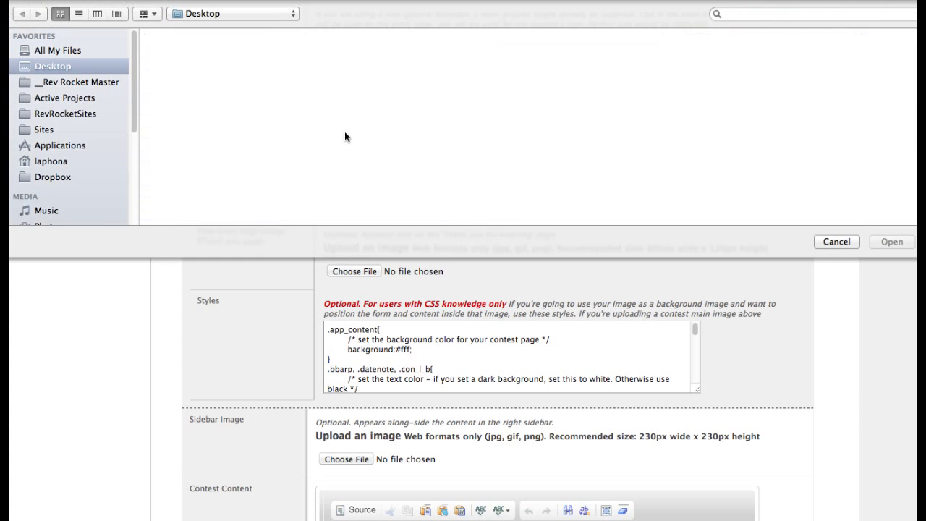
pyautogui.doubleClick(183, 45)
pyautogui.scroll(-5, 374, 421)
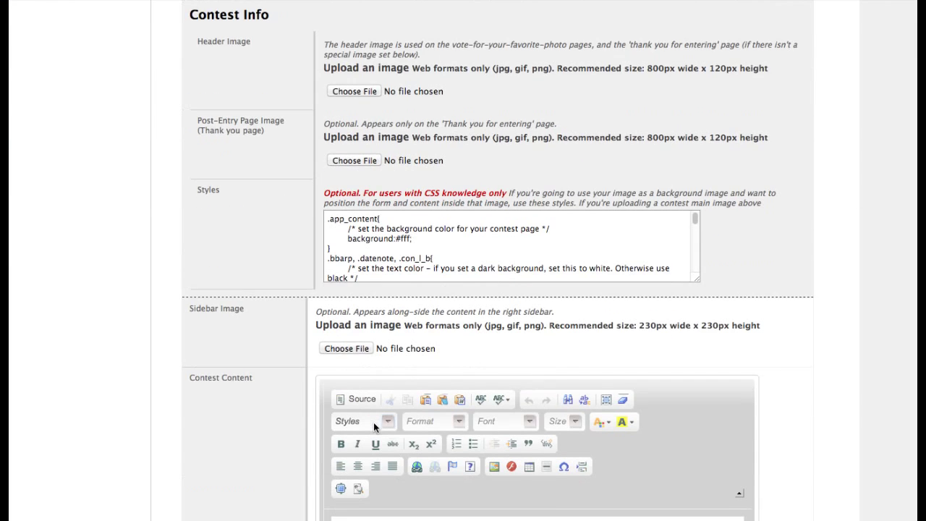
# Enter 'Test' as both the contest content and the contest rules
pyautogui.click(376, 436)
pyautogui.write('Test')
pyautogui.scroll(-5, 377, 434)
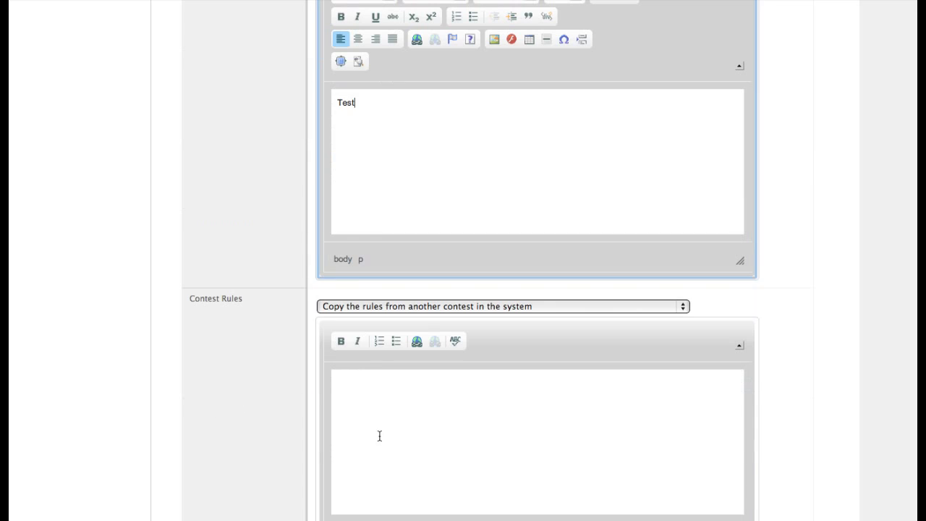
pyautogui.click(380, 422)
pyautogui.write('Test')
# Turn on the automatic bounceback thank-you email for entrants
pyautogui.scroll(-8, 380, 422)
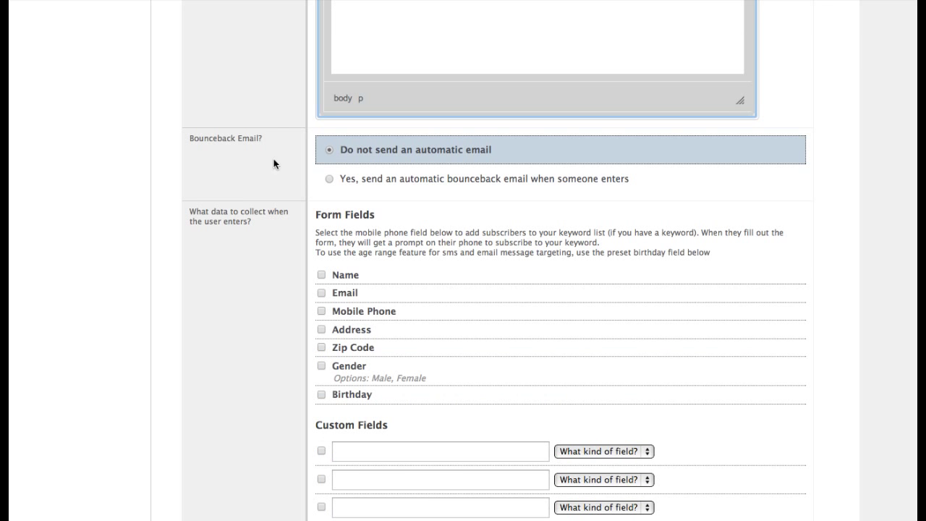
pyautogui.click(397, 183)
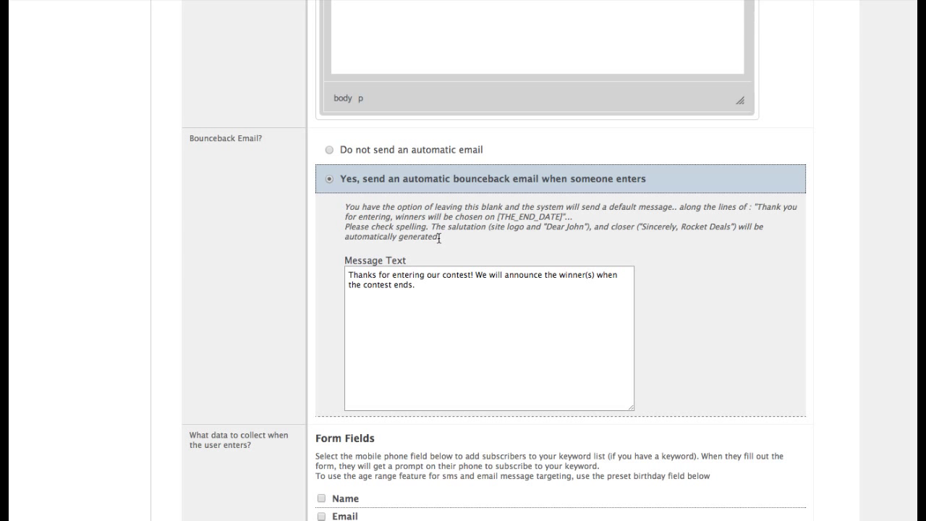
pyautogui.scroll(-3, 381, 456)
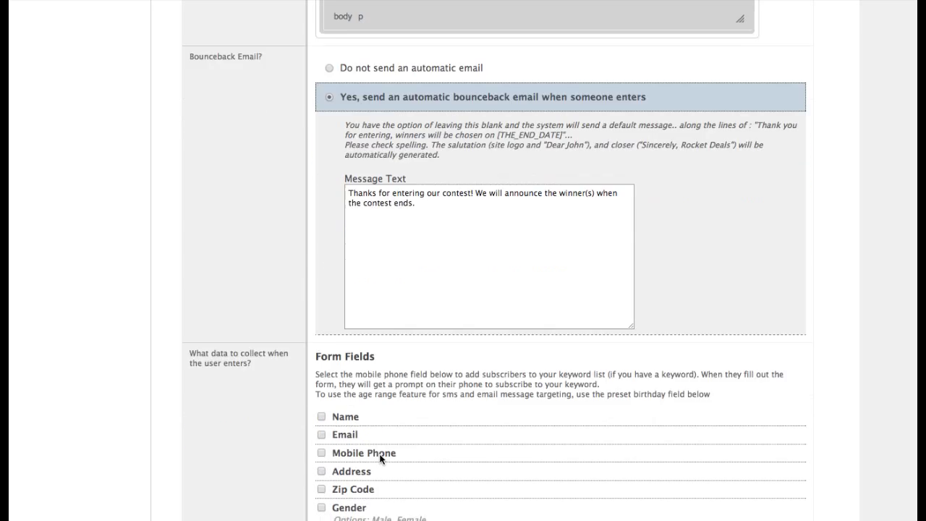
pyautogui.scroll(-2, 376, 441)
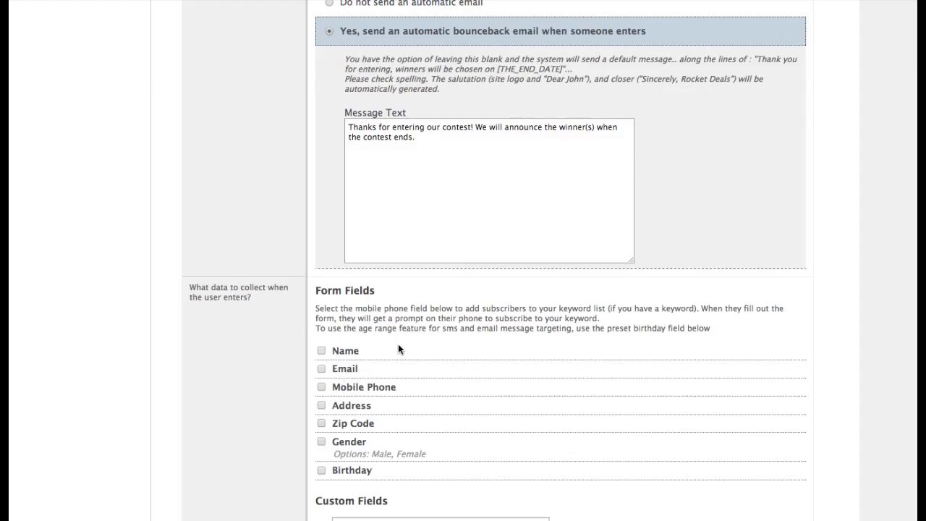
# Add the Mobile Phone field to the entry form and save the sweepstakes
pyautogui.click(358, 387)
pyautogui.scroll(-5, 421, 374)
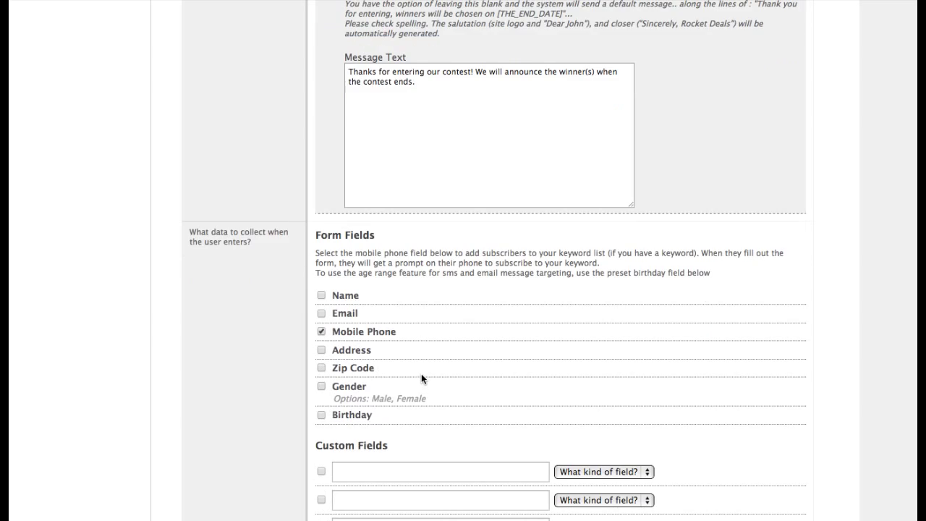
pyautogui.scroll(-12, 421, 373)
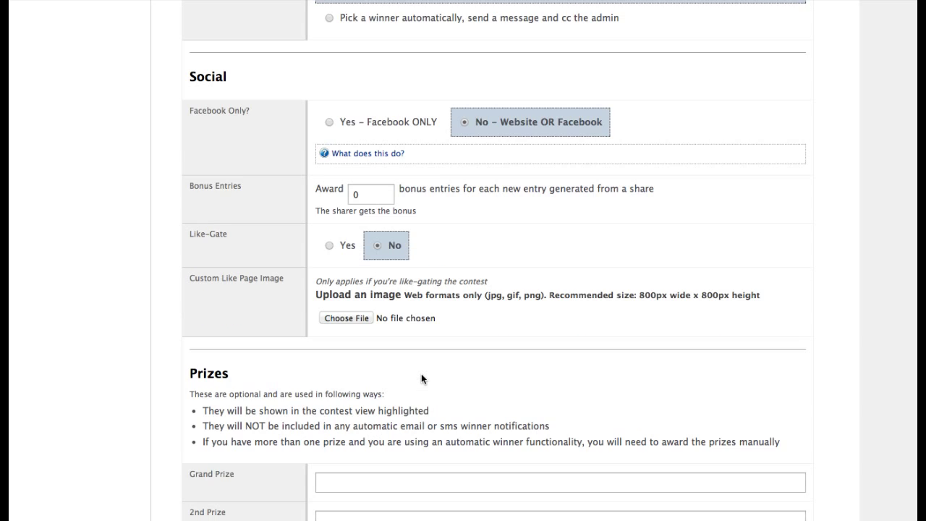
pyautogui.scroll(-8, 401, 423)
pyautogui.click(261, 404)
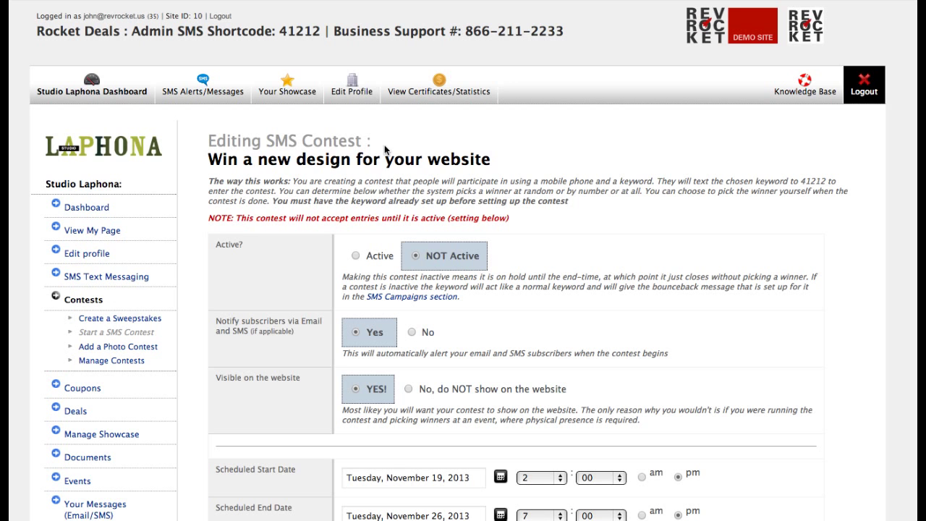
# Make the SMS contest Active and assign it the WebDesign keyword
pyautogui.click(380, 255)
pyautogui.scroll(-3, 382, 257)
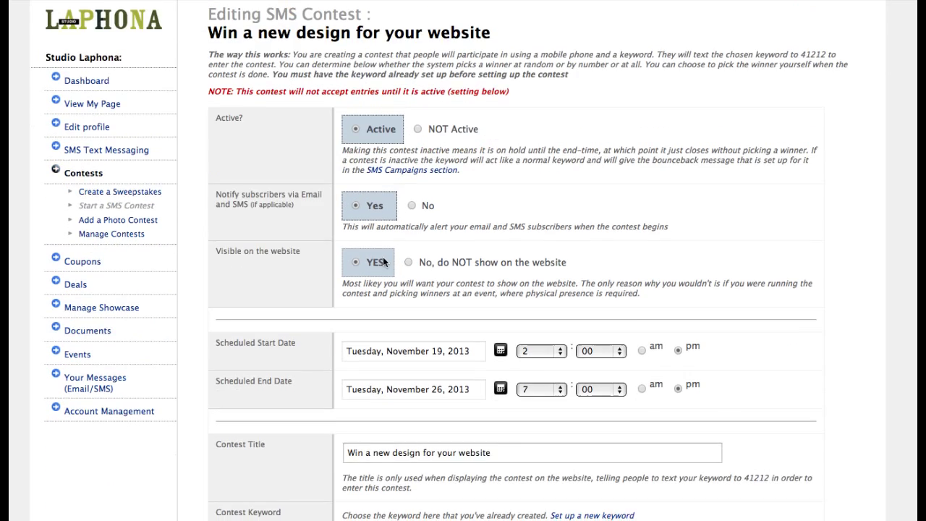
pyautogui.scroll(-5, 383, 262)
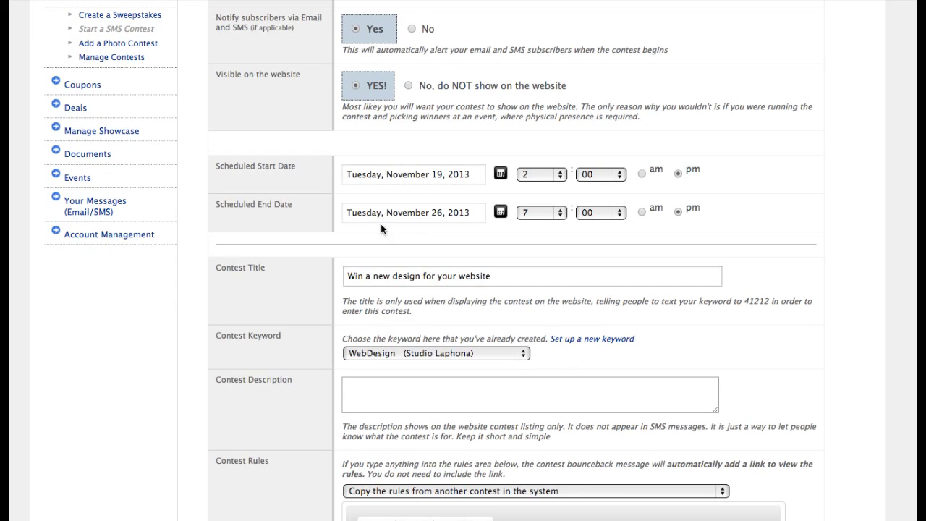
pyautogui.scroll(-1, 449, 220)
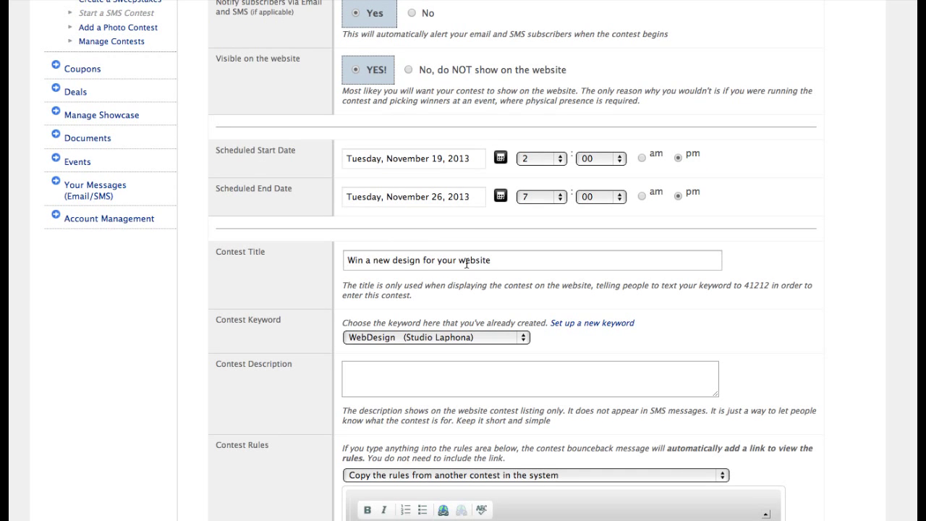
pyautogui.click(375, 337)
pyautogui.click(375, 337)
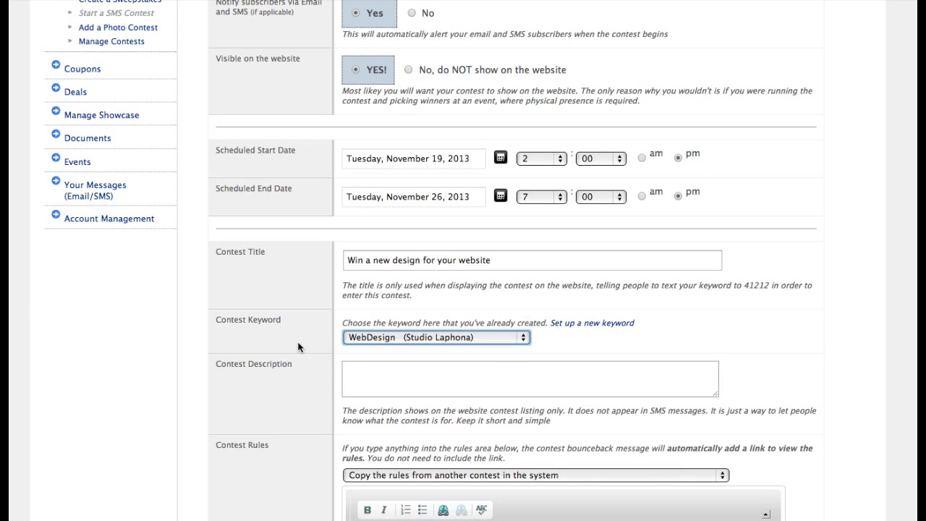
# Set the contest description to 'Win a website redesign'
pyautogui.click(348, 373)
pyautogui.write('Win a ')
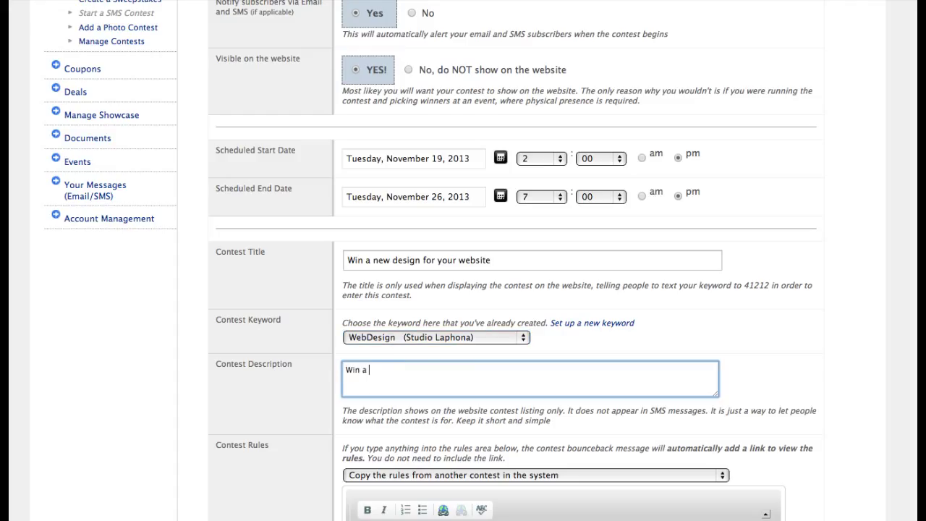
pyautogui.write('website redesign')
pyautogui.scroll(-5, 848, 210)
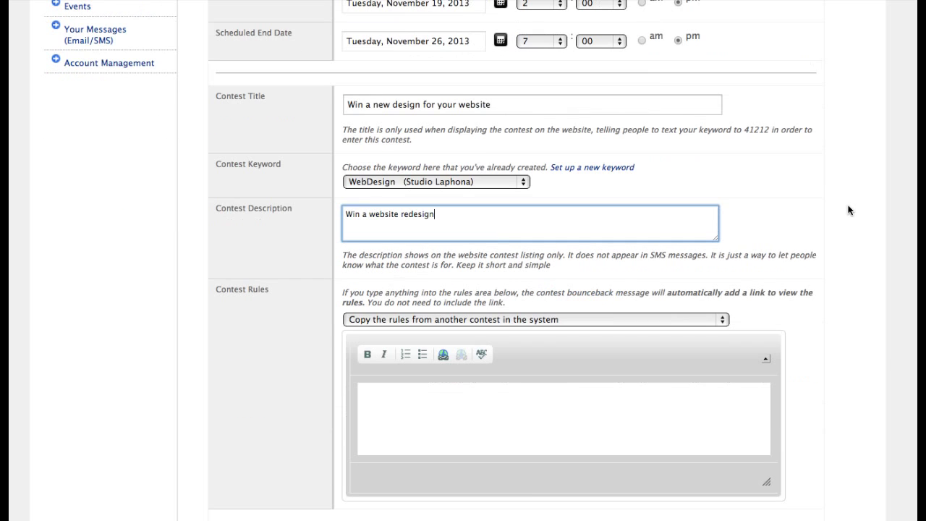
pyautogui.scroll(-12, 275, 413)
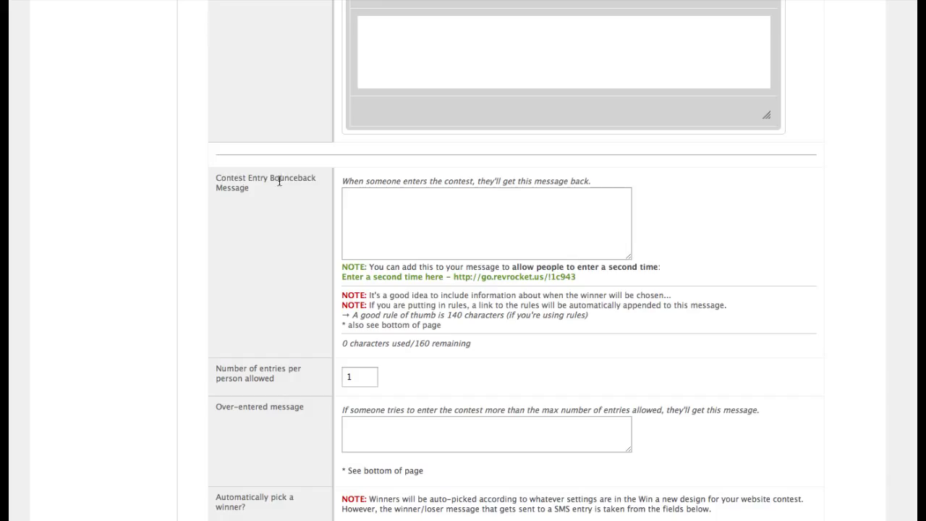
# Write the bounceback 'Thanks for entering!' followed by the pasted second-entry link
pyautogui.click(348, 200)
pyautogui.write('Thanks for entering')
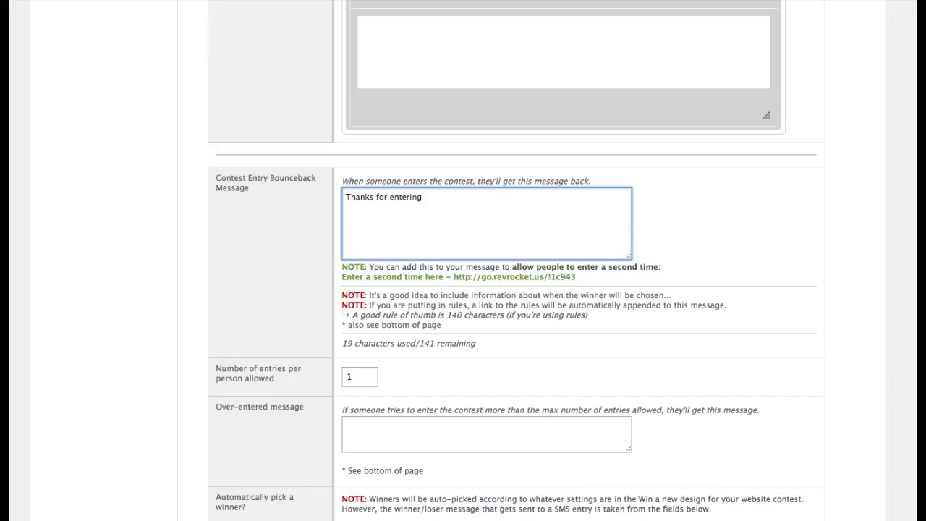
pyautogui.write('!')
pyautogui.moveTo(341, 280); pyautogui.dragTo(581, 283)
pyautogui.press('super+c')
pyautogui.click(492, 201)
pyautogui.press('super+v')
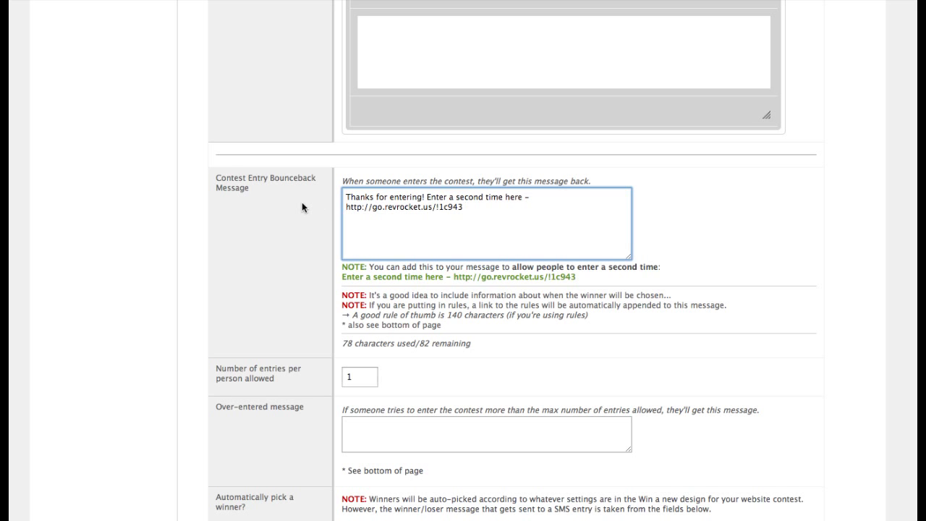
pyautogui.scroll(-3, 303, 269)
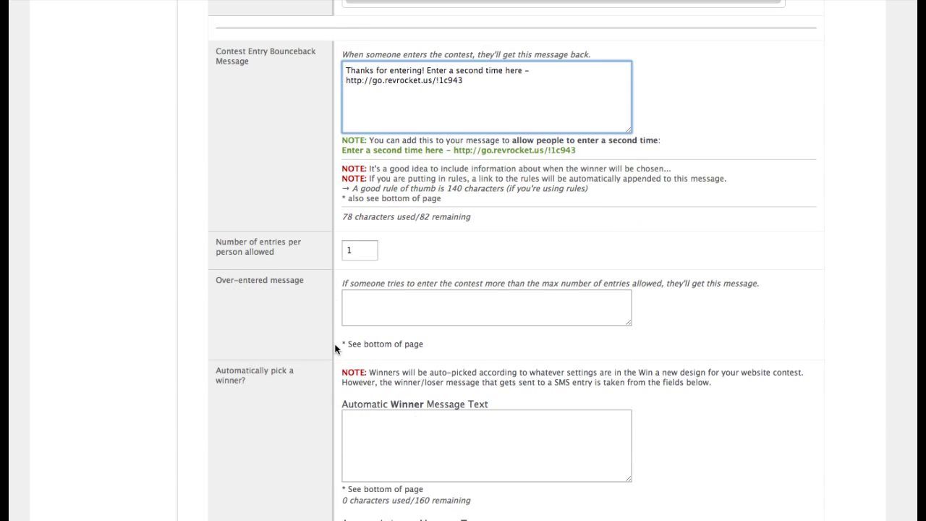
# Set winner text 'SMS entry - you won!', loser text 'SMS entry - you lost.', and save
pyautogui.scroll(-4, 331, 343)
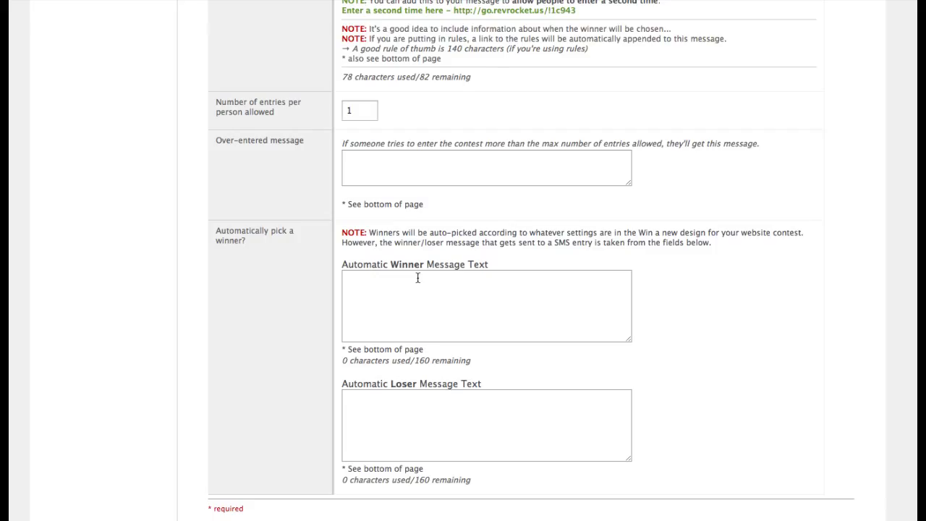
pyautogui.click(405, 303)
pyautogui.write('SMS entry')
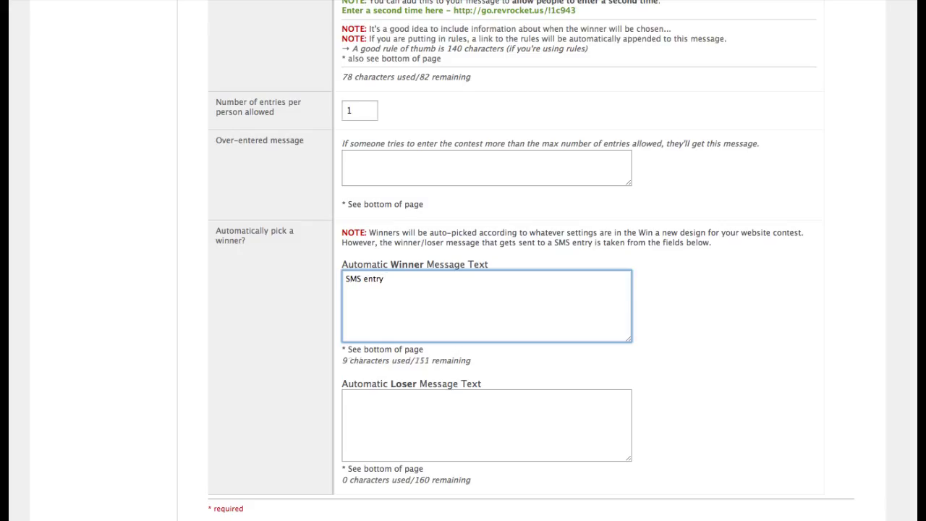
pyautogui.write(' - ')
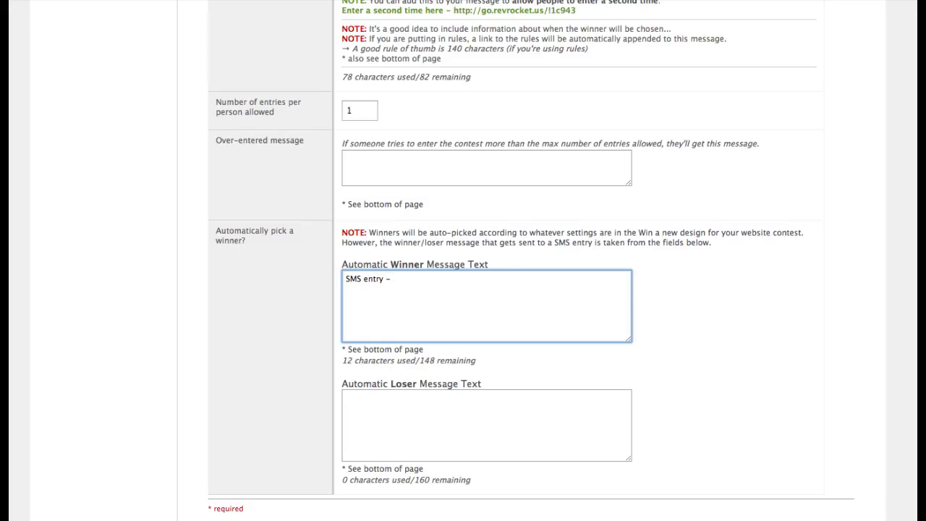
pyautogui.write('you won!')
pyautogui.click(346, 399)
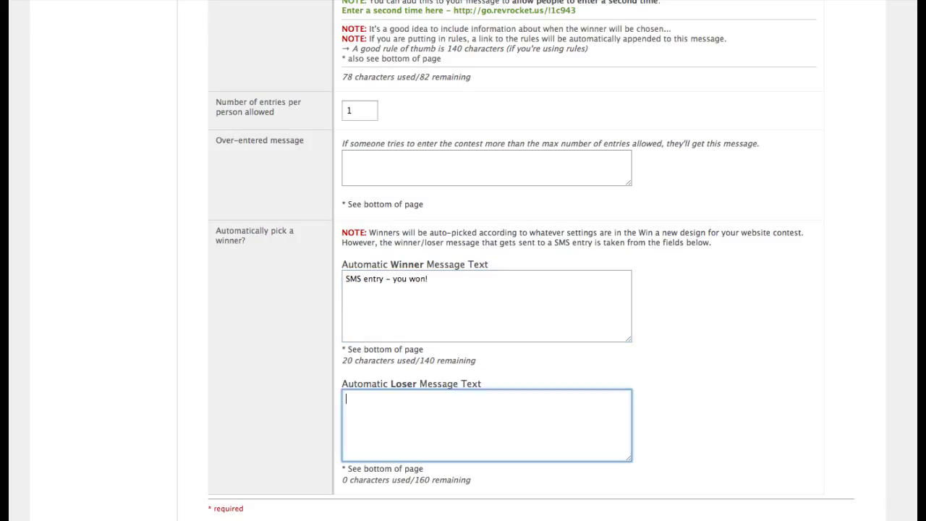
pyautogui.write('SMS entry - you lost.')
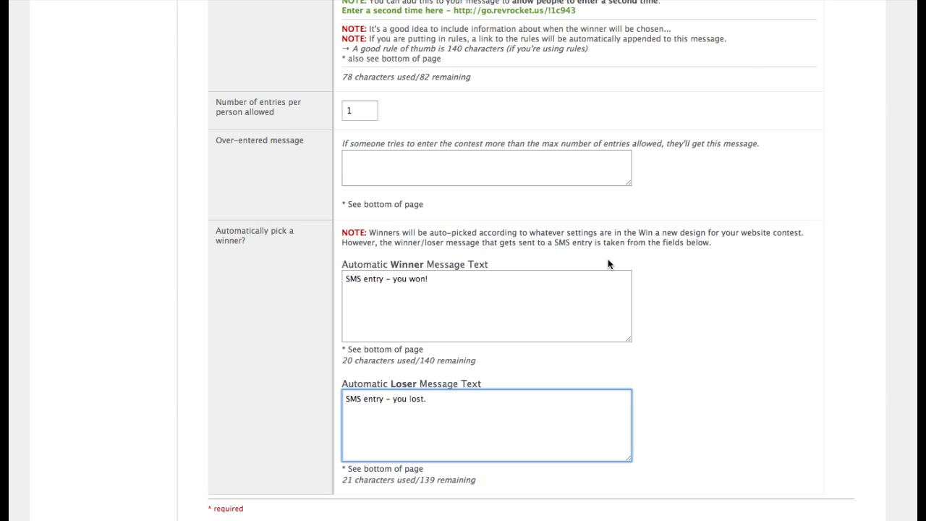
pyautogui.scroll(-5, 506, 352)
pyautogui.click(286, 443)
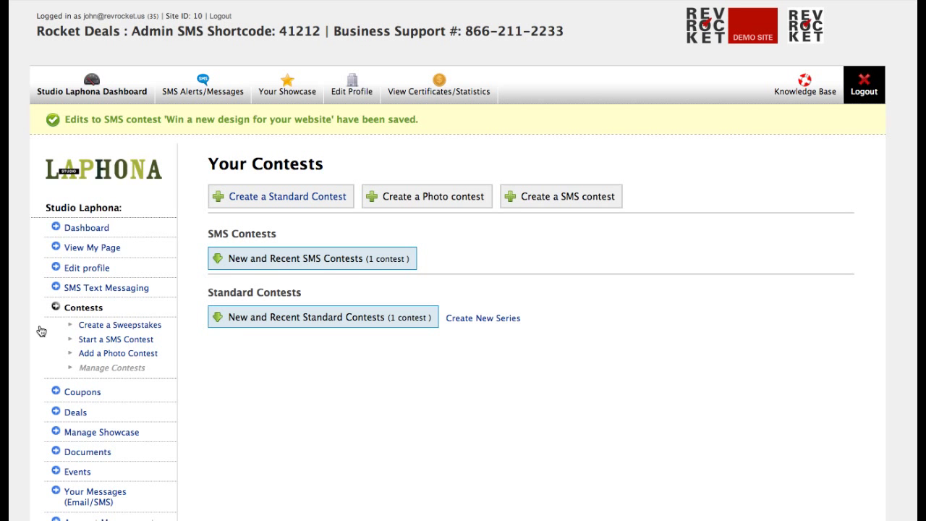
# Reopen the linked sweepstakes for editing from the recent standard contests list
pyautogui.click(277, 317)
pyautogui.scroll(-1, 278, 322)
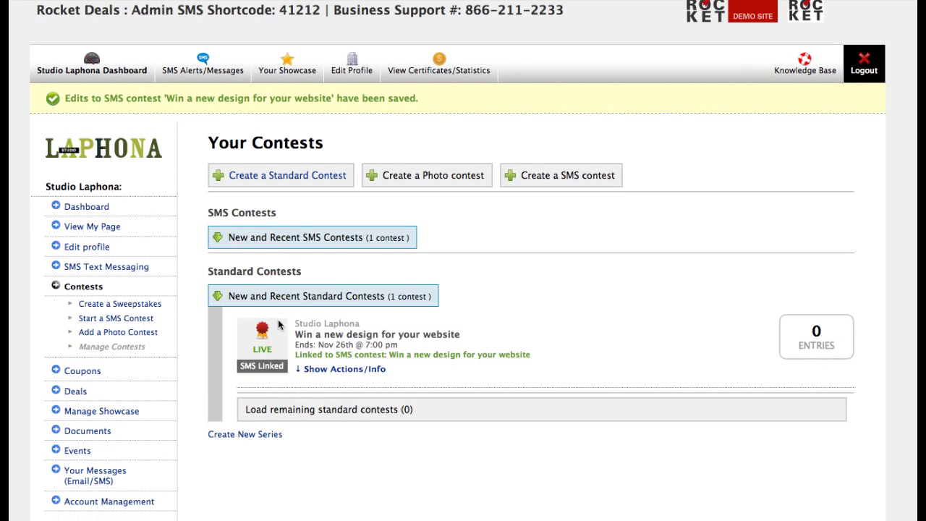
pyautogui.click(342, 369)
pyautogui.scroll(-5, 340, 371)
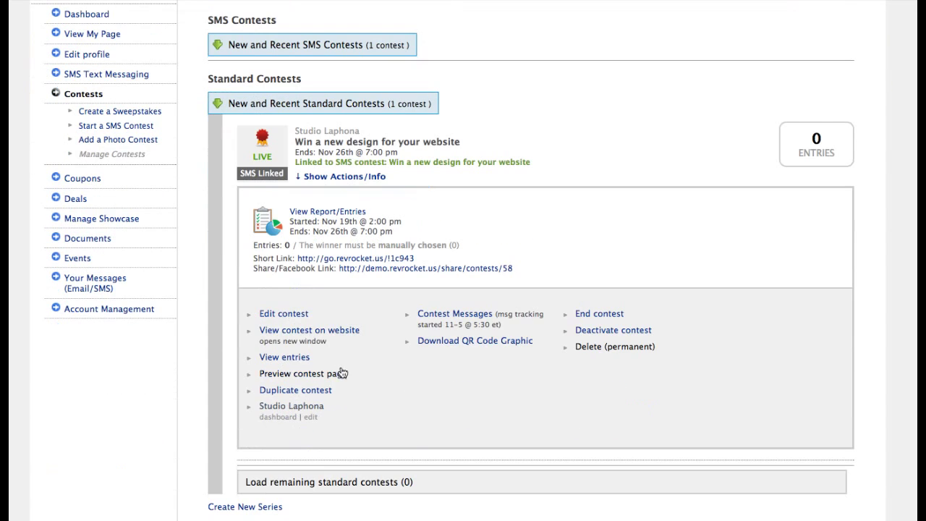
pyautogui.click(279, 314)
pyautogui.scroll(-5, 280, 319)
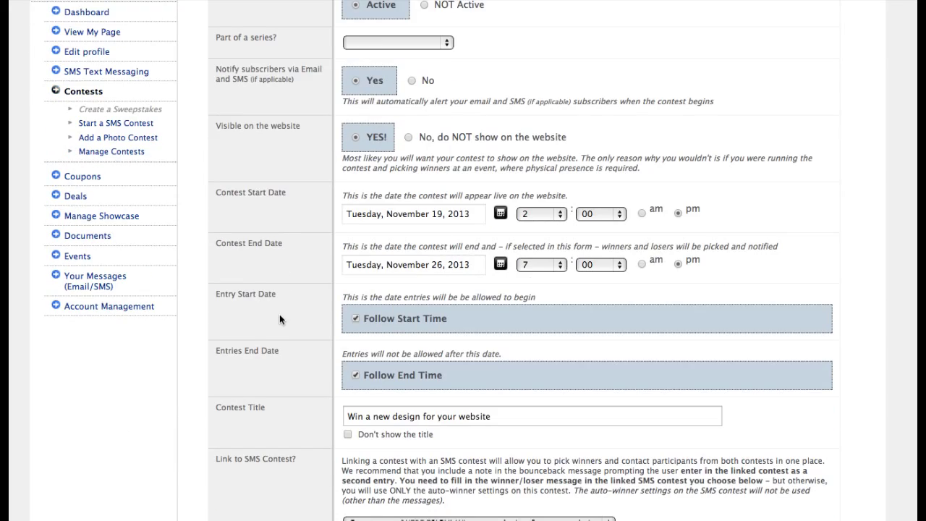
pyautogui.scroll(-20, 279, 319)
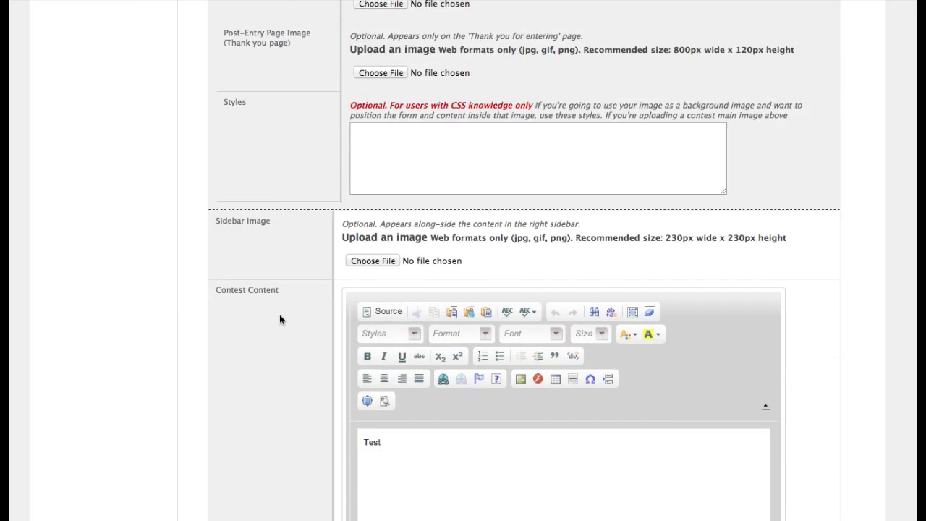
pyautogui.scroll(-20, 279, 319)
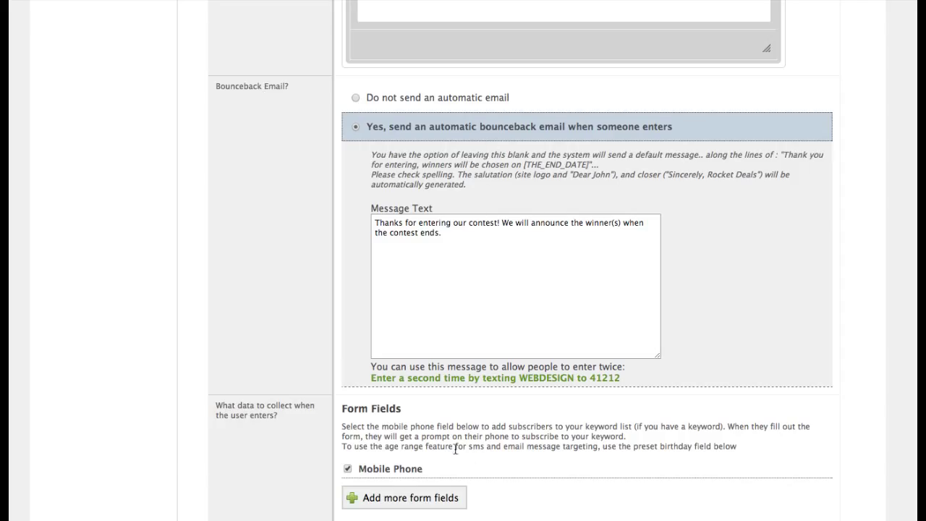
# Append the 'text WEBDESIGN to 41212' second-entry invitation to the bounceback email and save
pyautogui.moveTo(372, 377); pyautogui.dragTo(583, 385)
pyautogui.press('super+c')
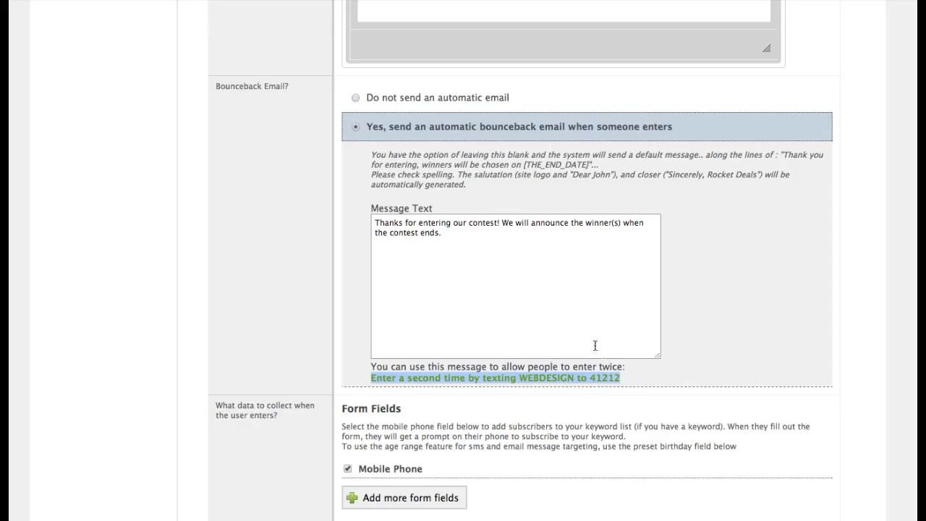
pyautogui.click(502, 246)
pyautogui.press('super+v')
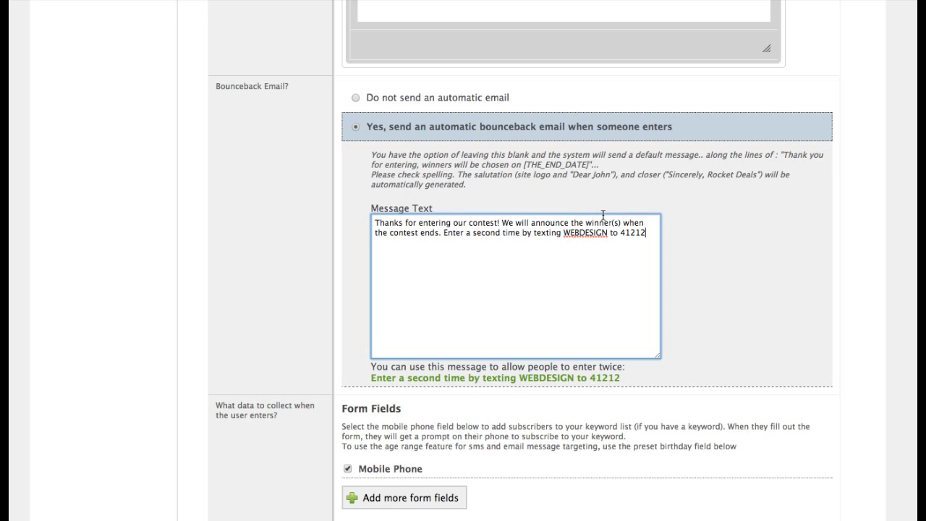
pyautogui.scroll(-7, 202, 461)
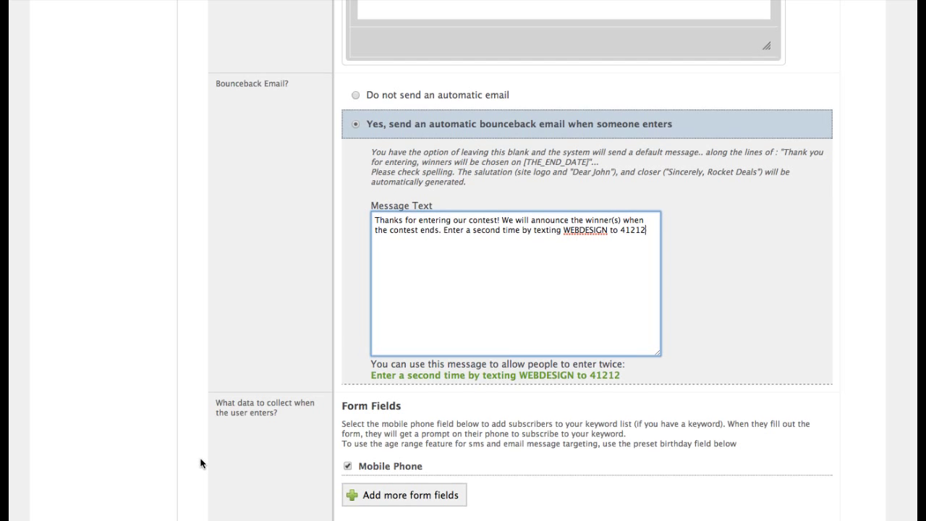
pyautogui.scroll(-10, 200, 461)
pyautogui.click(270, 402)
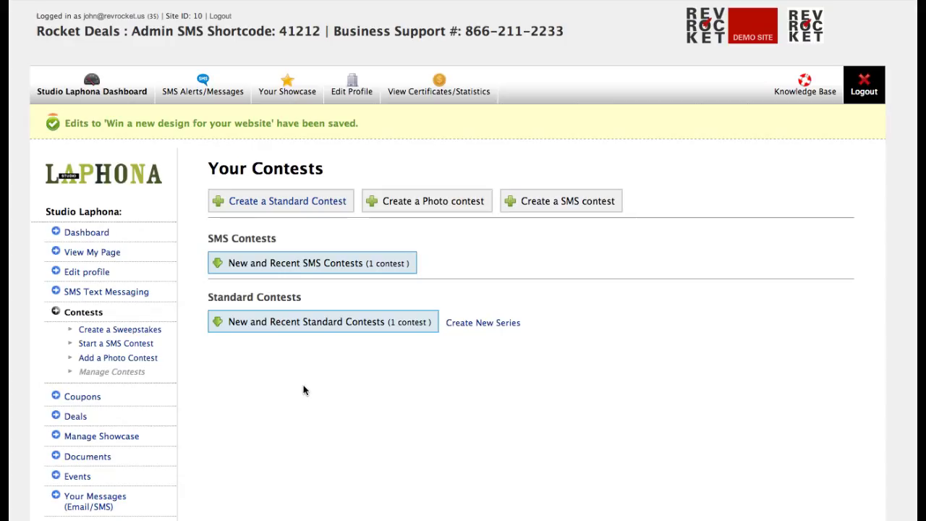
# Open the web design contest's live entry page from the recent standard contests
pyautogui.click(369, 321)
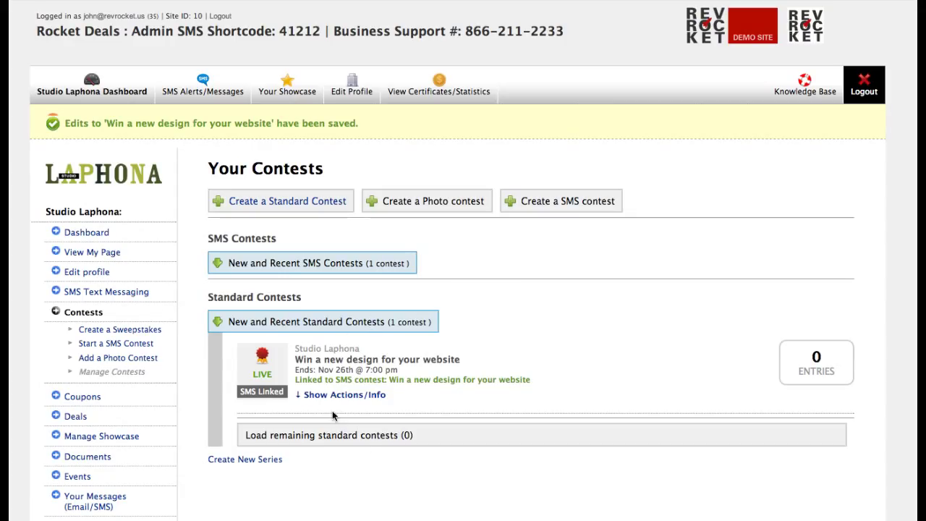
pyautogui.click(343, 395)
pyautogui.scroll(-3, 344, 394)
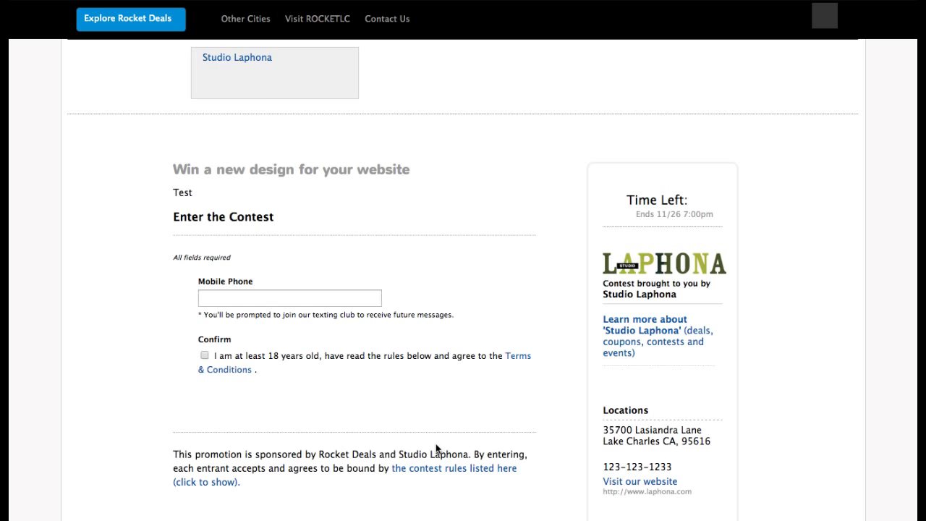
pyautogui.scroll(-1, 476, 408)
pyautogui.scroll(-1, 434, 401)
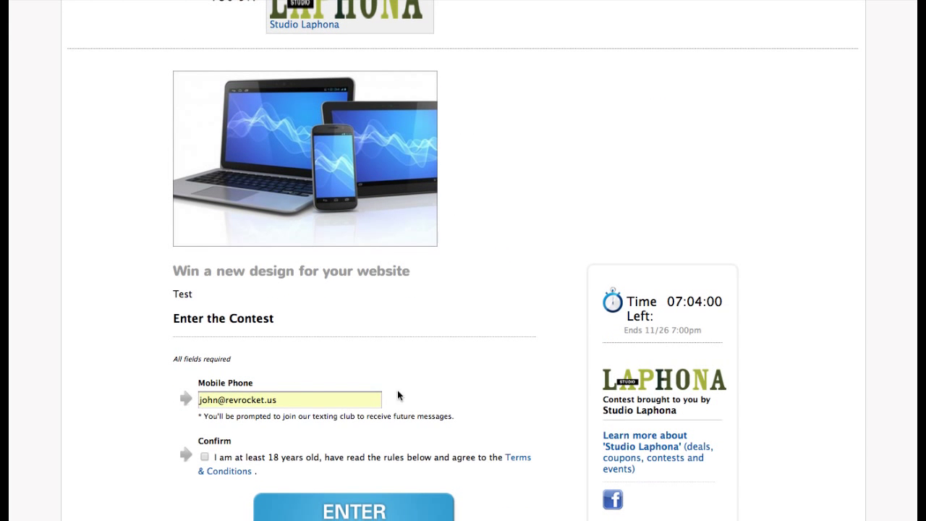
# Enter a mobile phone number, accept the age and terms confirmation, and submit the entry
pyautogui.tripleClick(285, 402)
pyautogui.press('BackSpace')
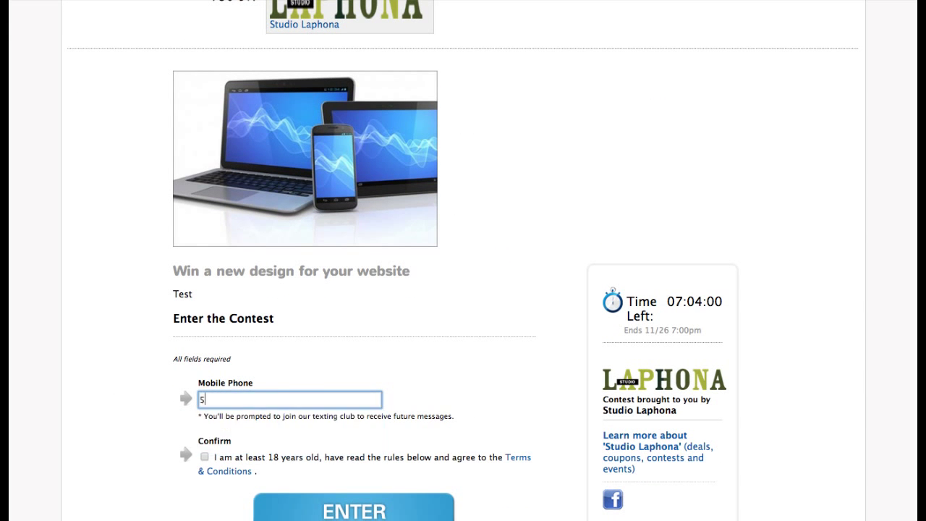
pyautogui.click(205, 457)
pyautogui.click(325, 512)
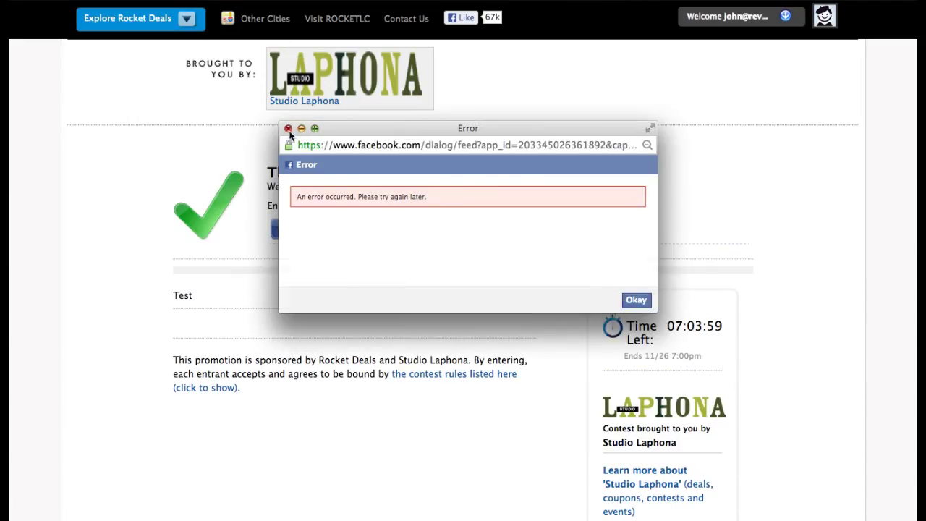
# Dismiss the Facebook error popup to return to the contests list
pyautogui.click(287, 129)
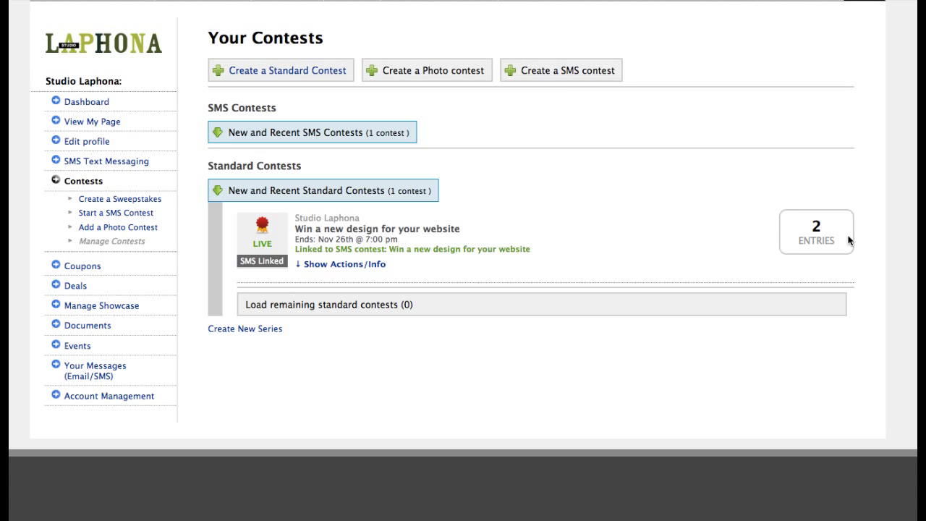
# Open the contest's report and expand the details of both entries
pyautogui.click(342, 265)
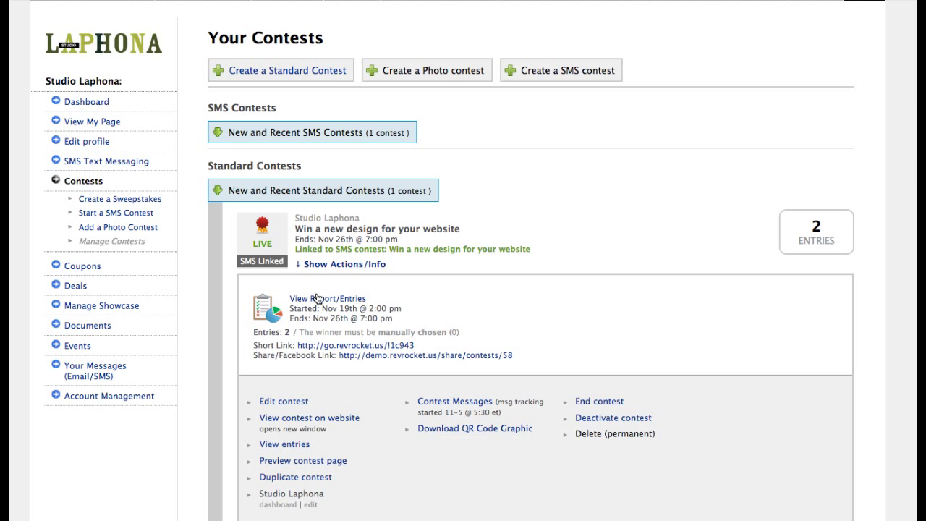
pyautogui.click(317, 299)
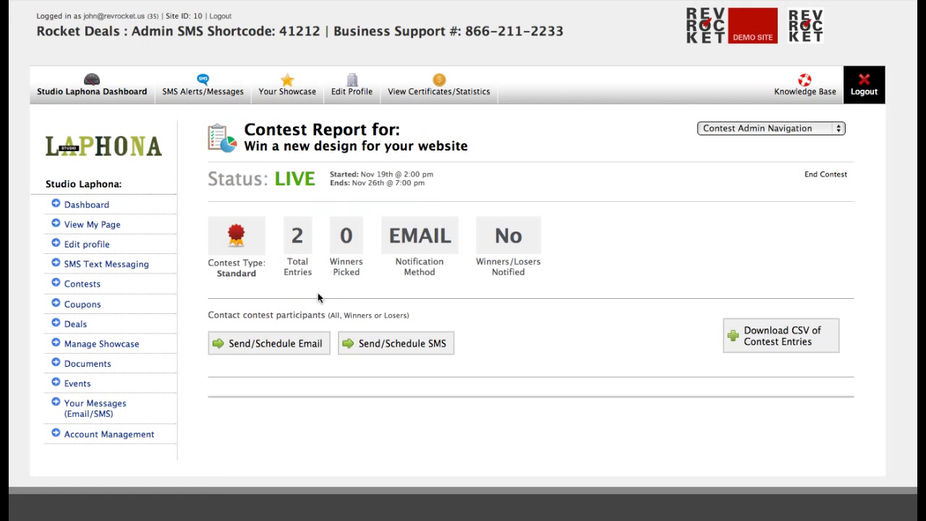
pyautogui.scroll(-5, 330, 288)
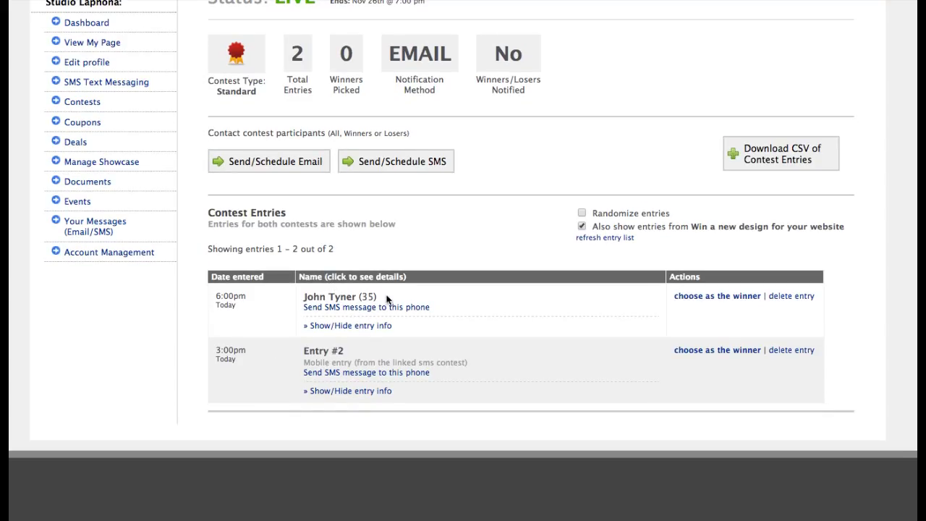
pyautogui.click(366, 325)
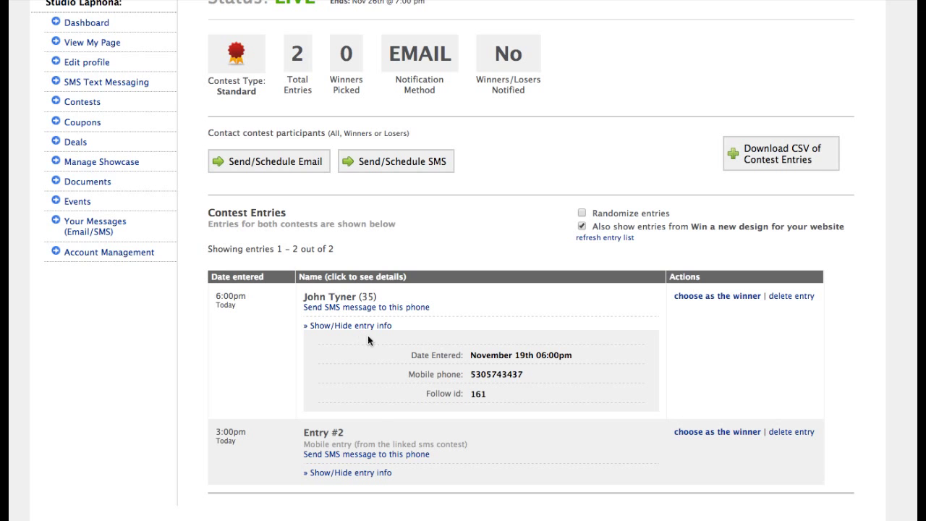
pyautogui.click(359, 475)
pyautogui.scroll(-3, 384, 438)
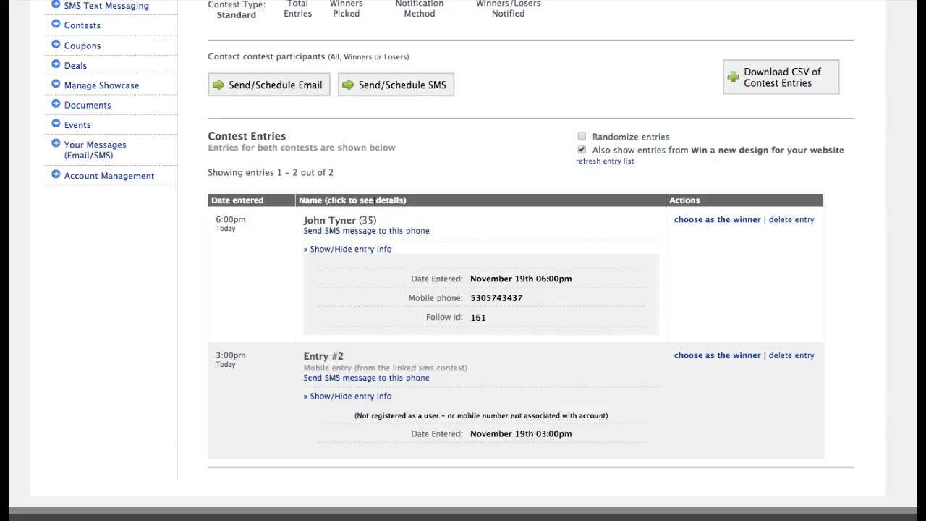
pyautogui.scroll(1, 620, 259)
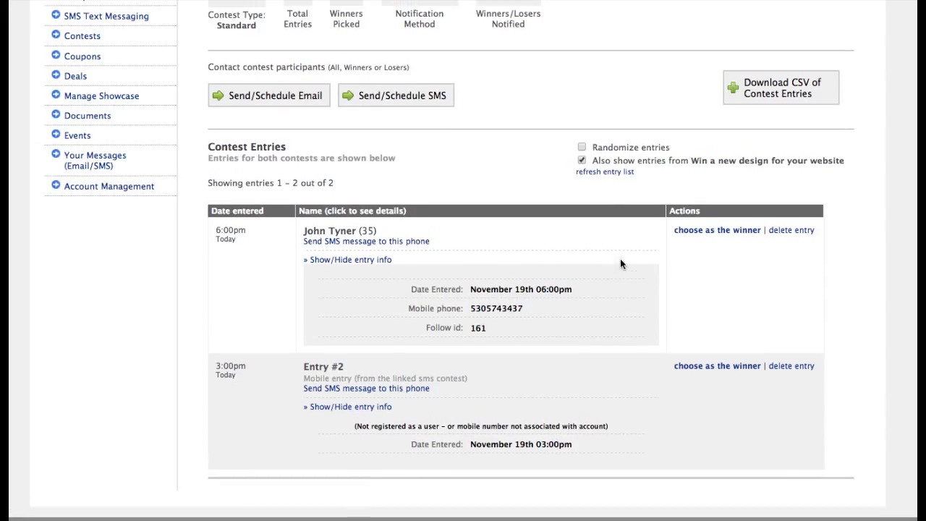
# Toggle the linked SMS entries off and back on, then open the Send/Schedule SMS form
pyautogui.click(615, 173)
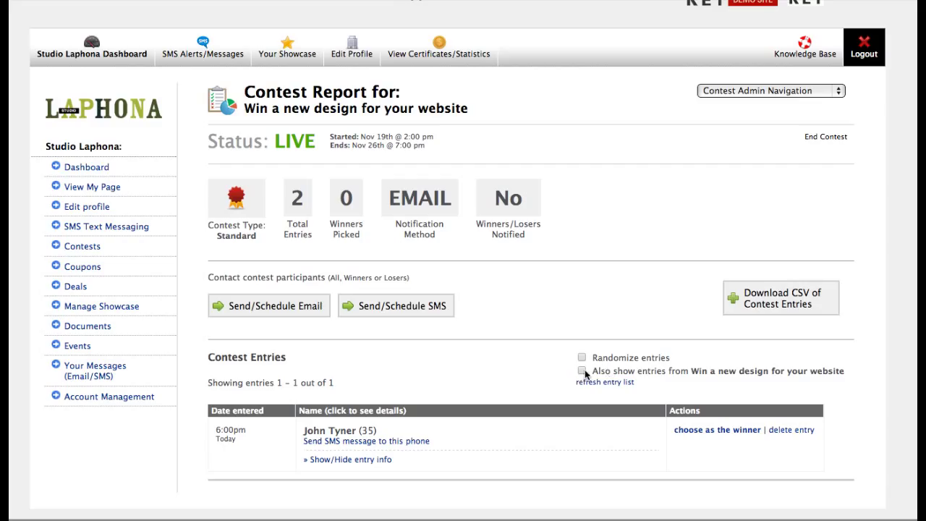
pyautogui.click(599, 386)
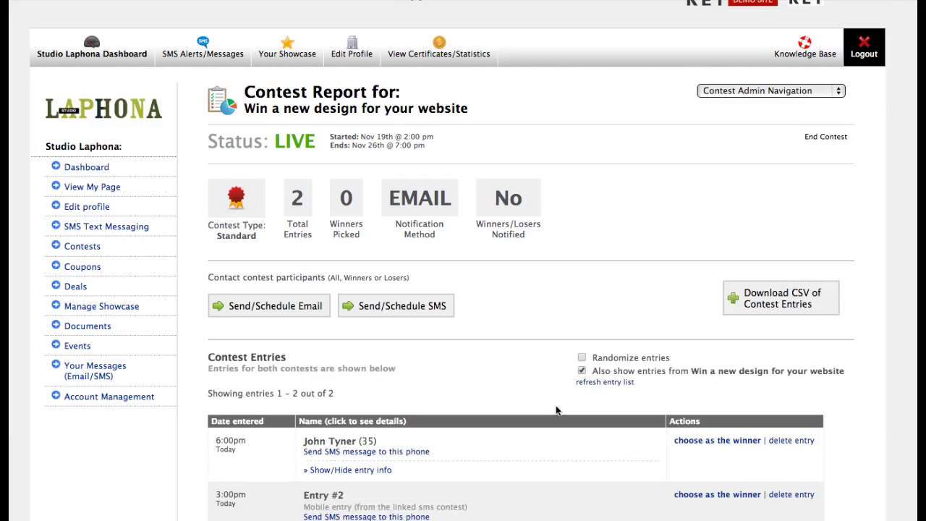
pyautogui.scroll(-1, 554, 411)
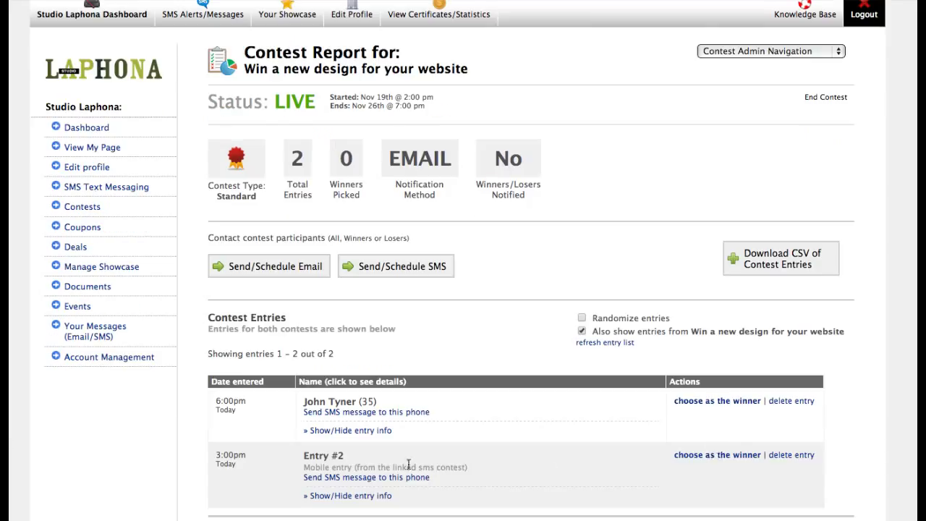
pyautogui.scroll(2, 399, 422)
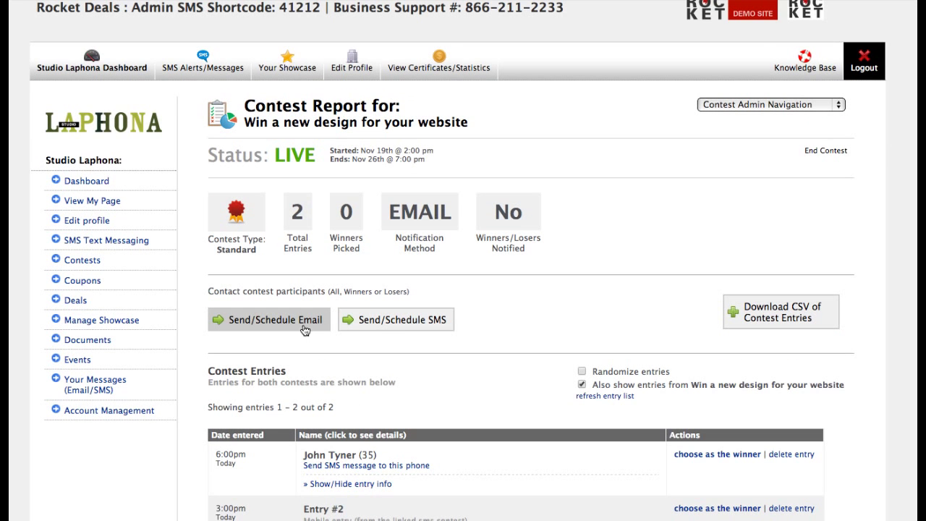
pyautogui.click(411, 324)
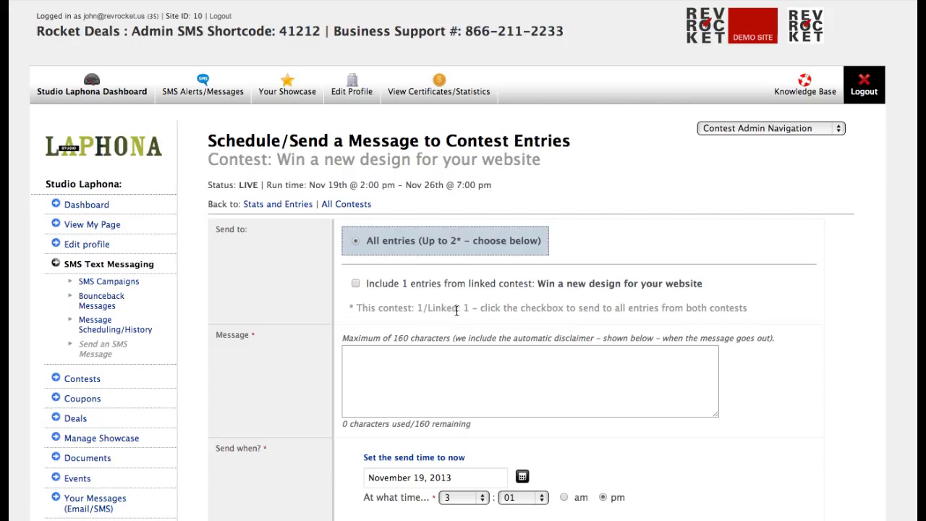
# Address the SMS to All entries plus the 1 linked-contest entry, with the message box still empty
pyautogui.click(450, 244)
pyautogui.click(385, 290)
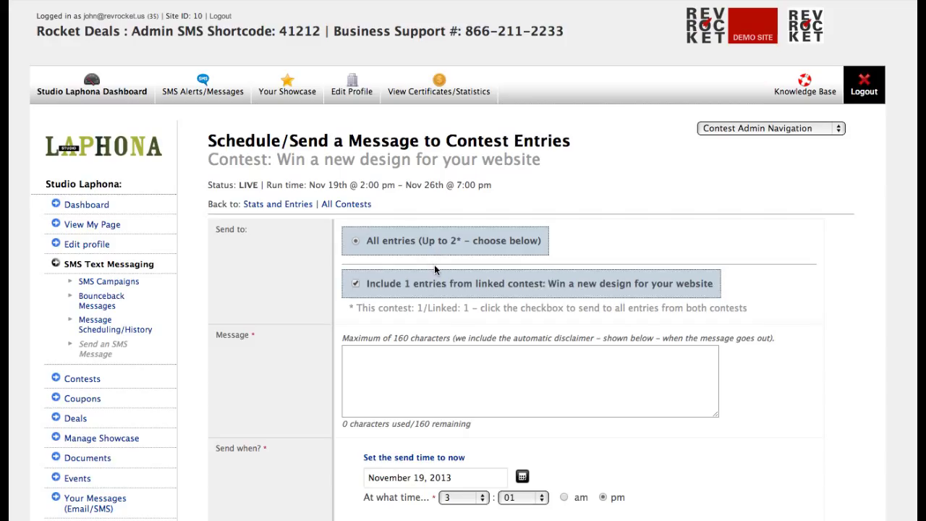
pyautogui.click(439, 361)
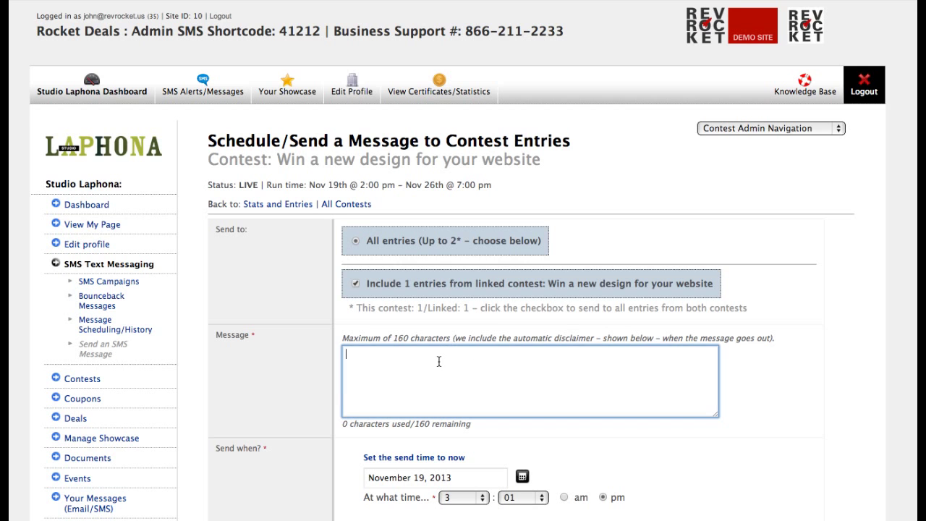
pyautogui.scroll(-1, 403, 441)
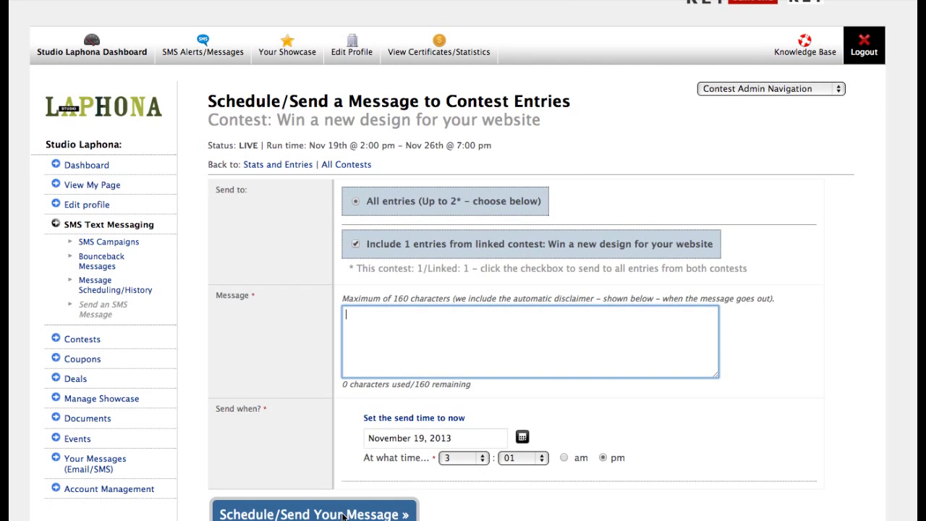
pyautogui.scroll(1, 347, 402)
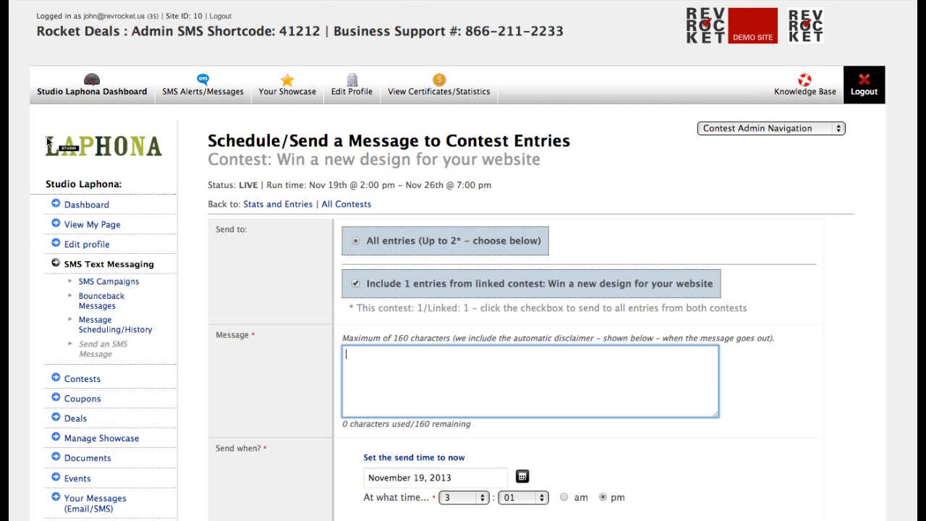